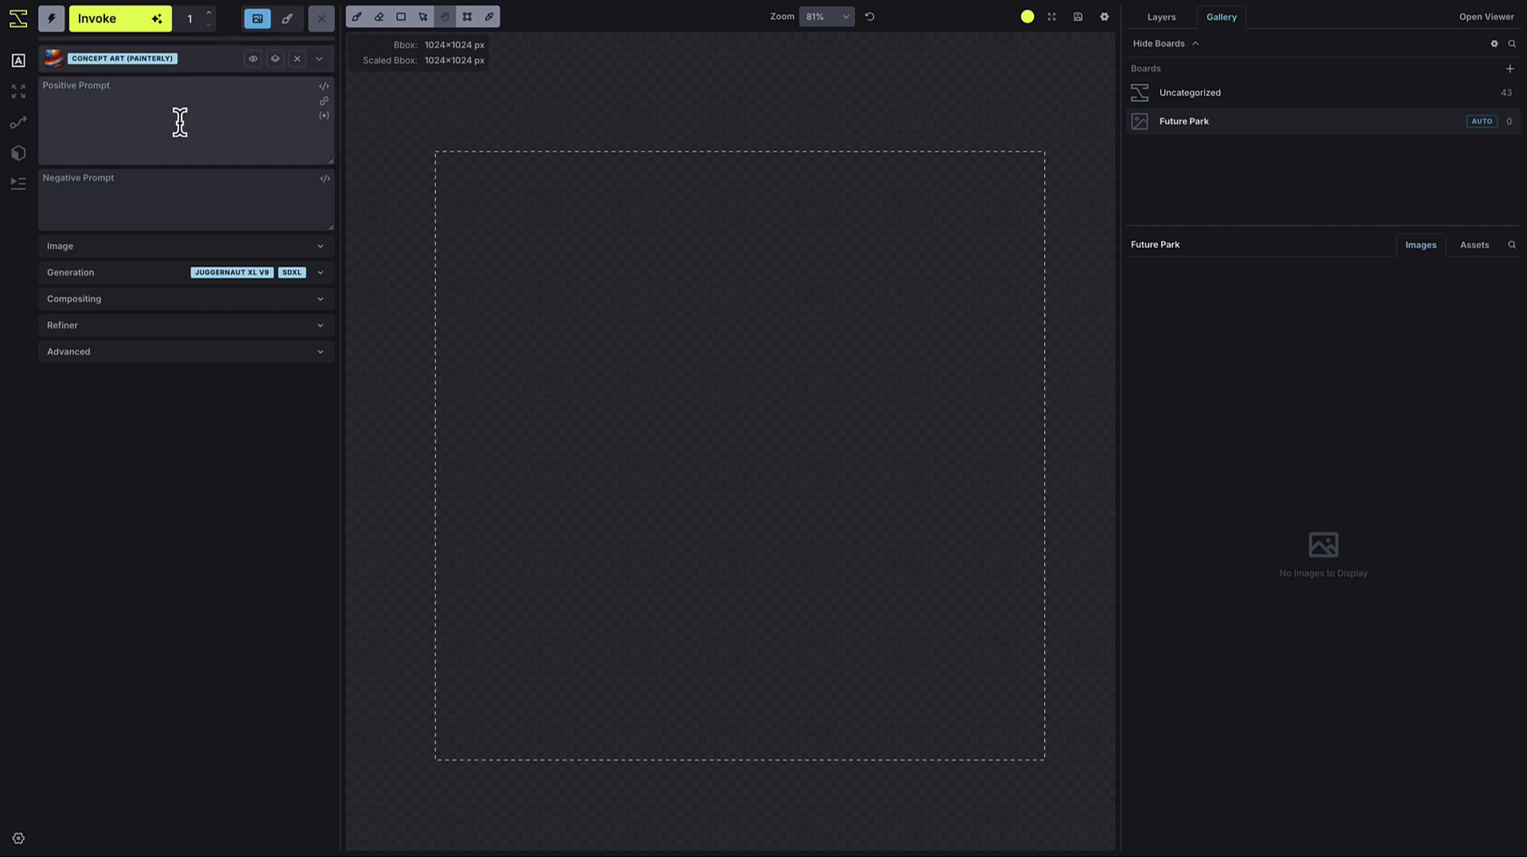
- Generate a first painterly terraced canyon city image at dusk from the prompt
click(166, 67)
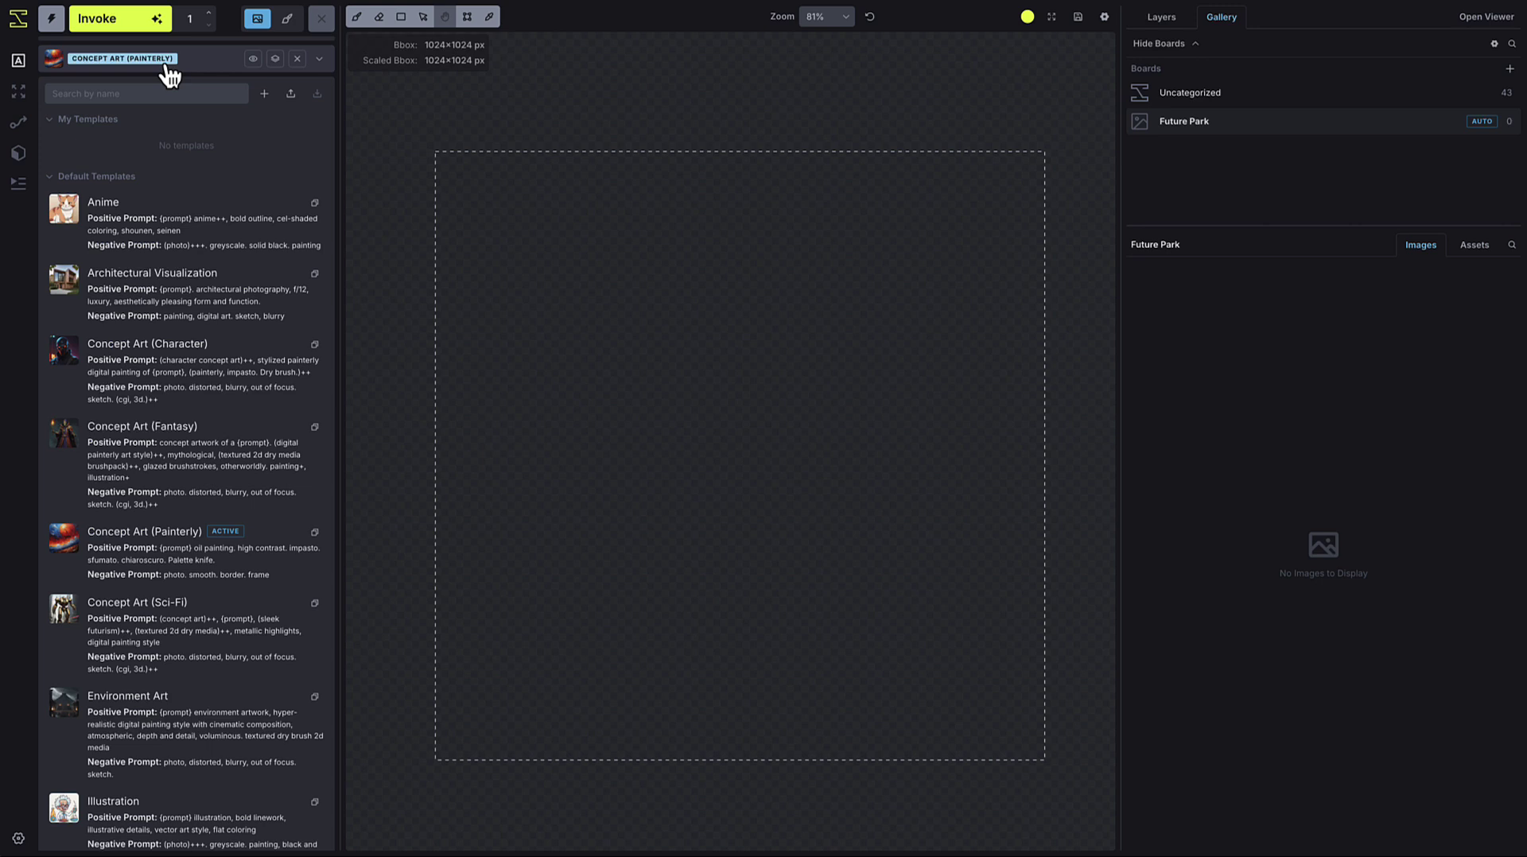
click(167, 73)
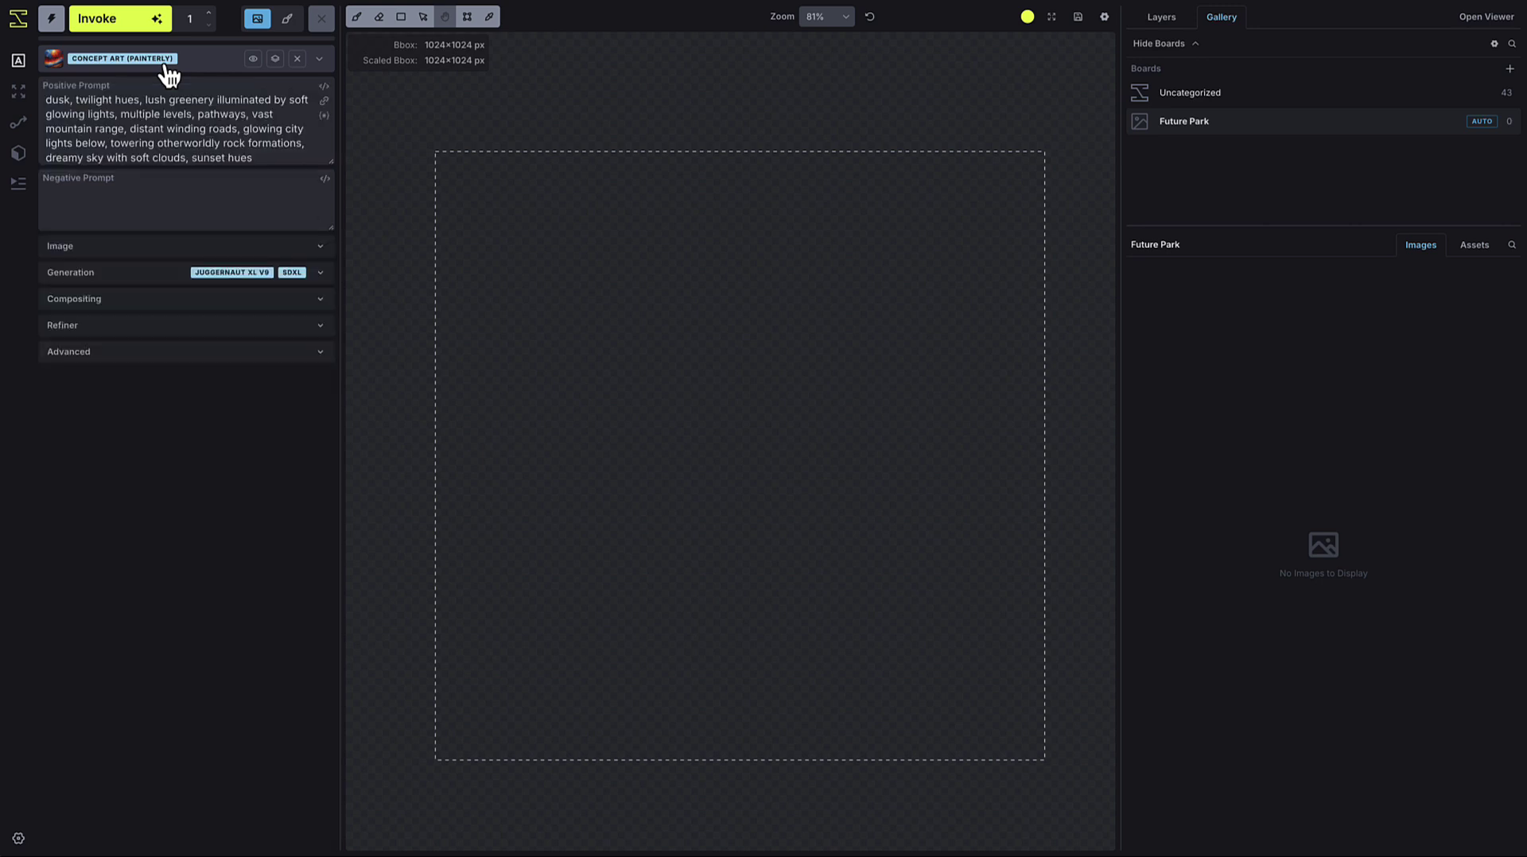
click(131, 280)
click(130, 280)
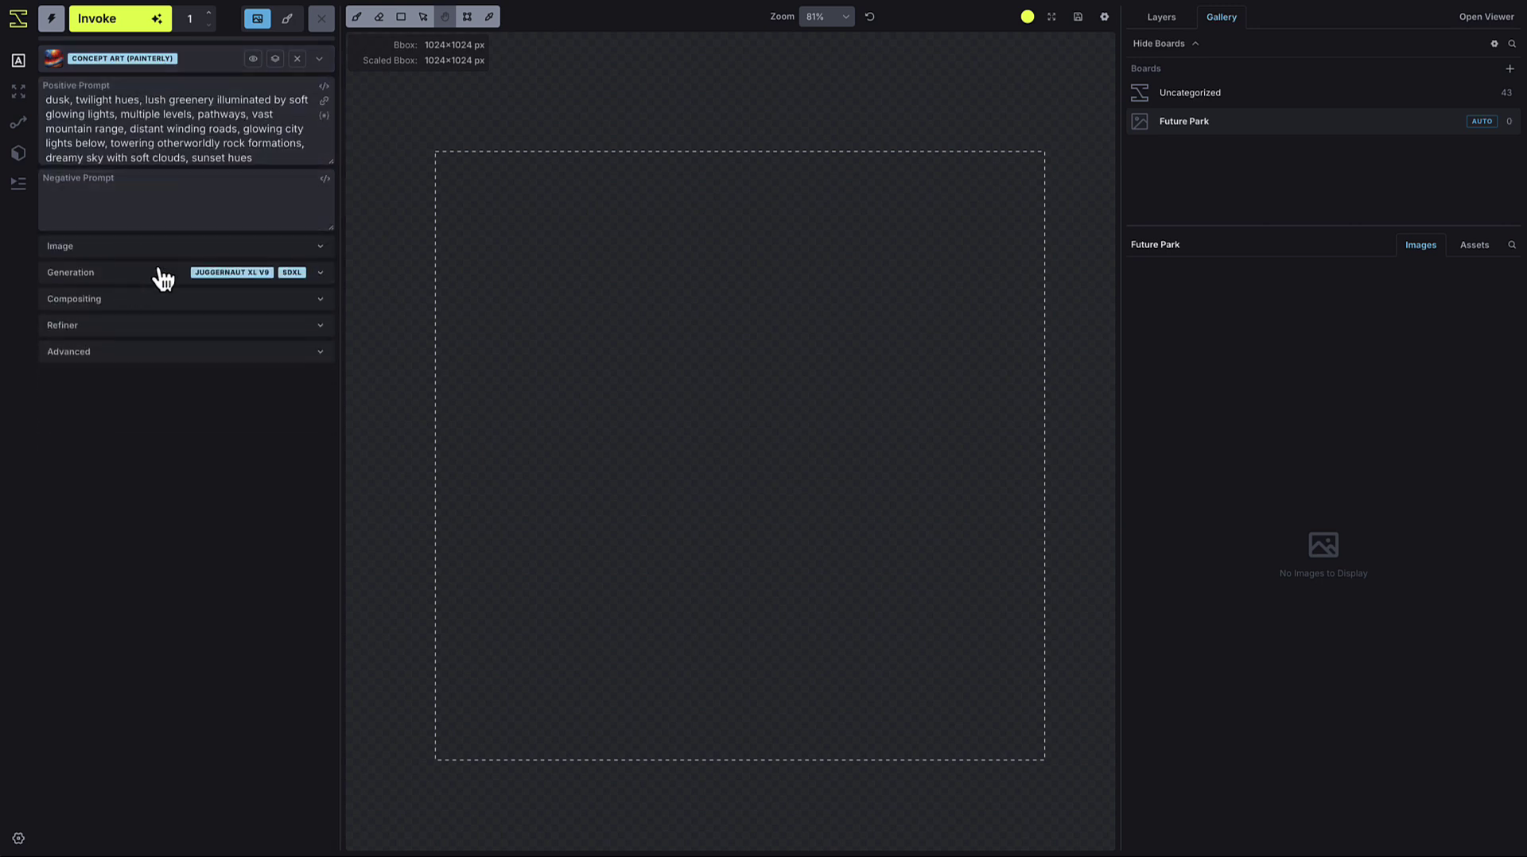
click(113, 32)
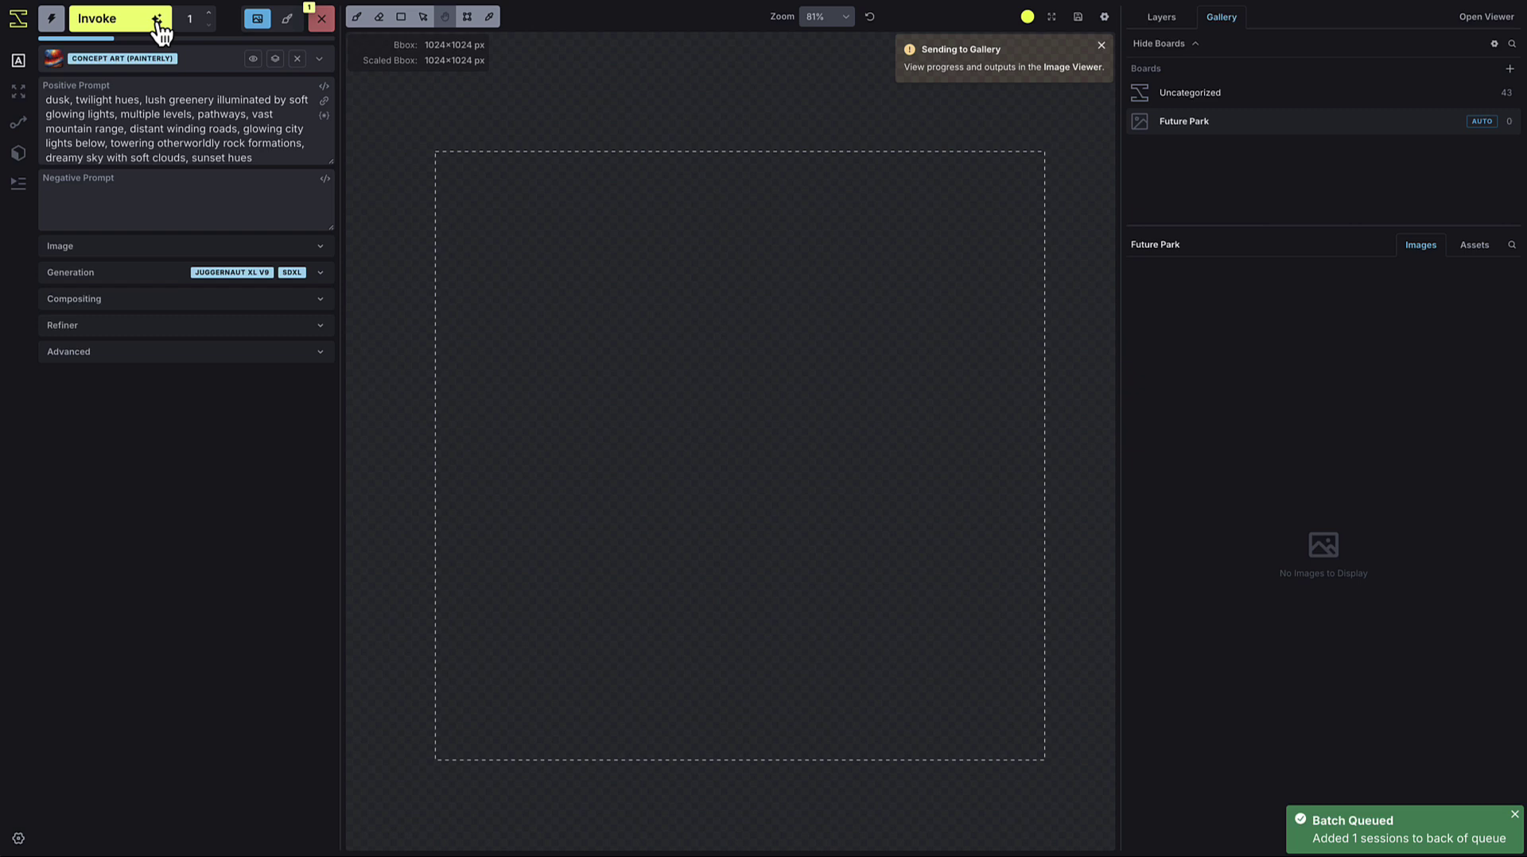
- View the new image and generate a second one from the same prompt
click(1062, 68)
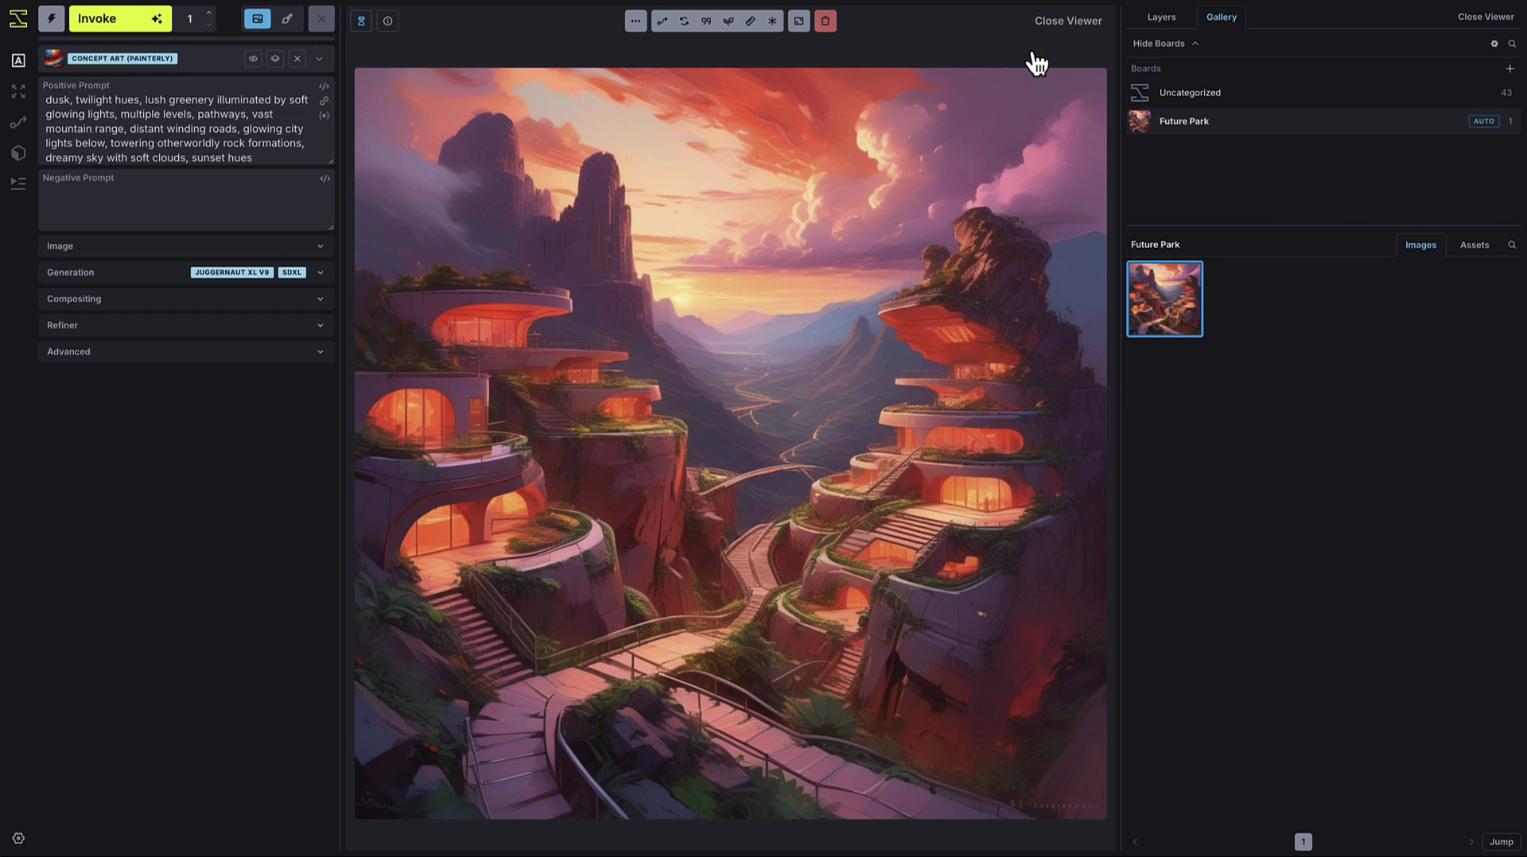
click(136, 29)
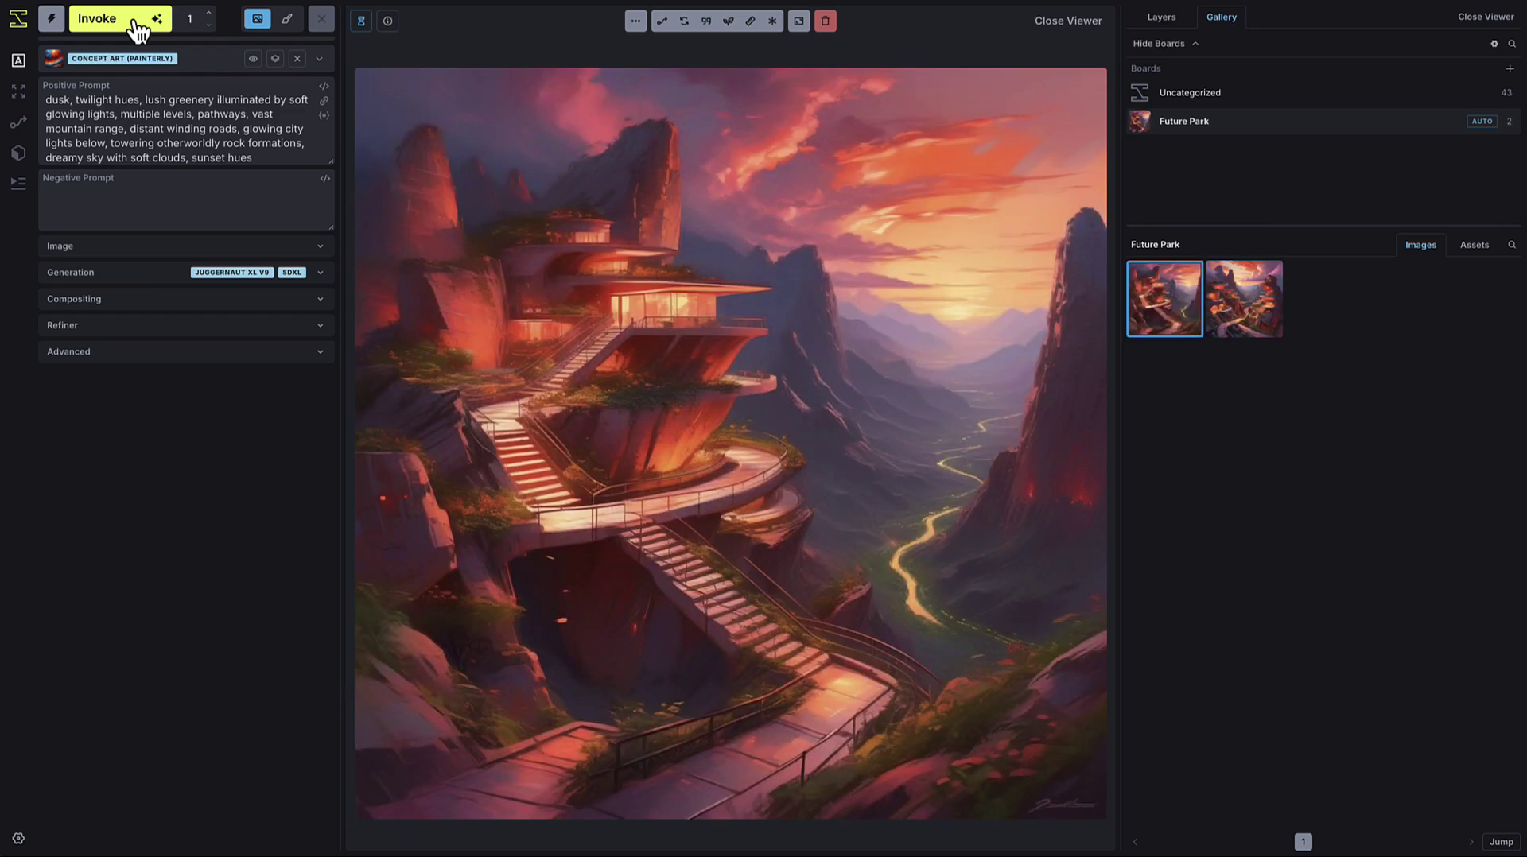
click(1046, 36)
- Drop the canyon city image from the gallery onto the canvas as a raster layer
drag(1165, 299, 563, 238)
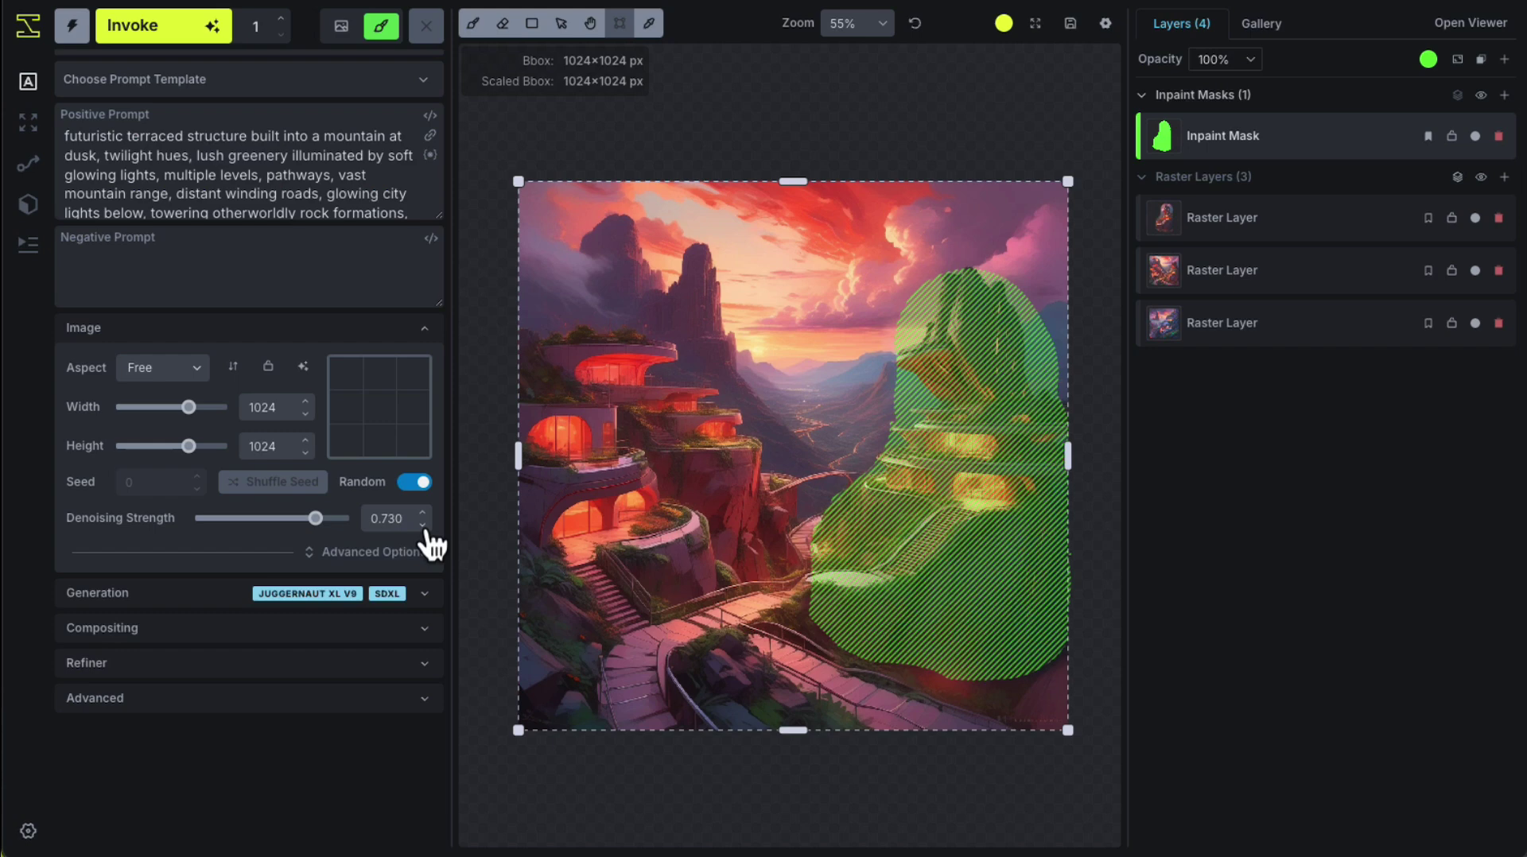
- Inpaint the masked right cliff at denoising strength 0.73, accept the result and hide the mask
drag(428, 531, 423, 513)
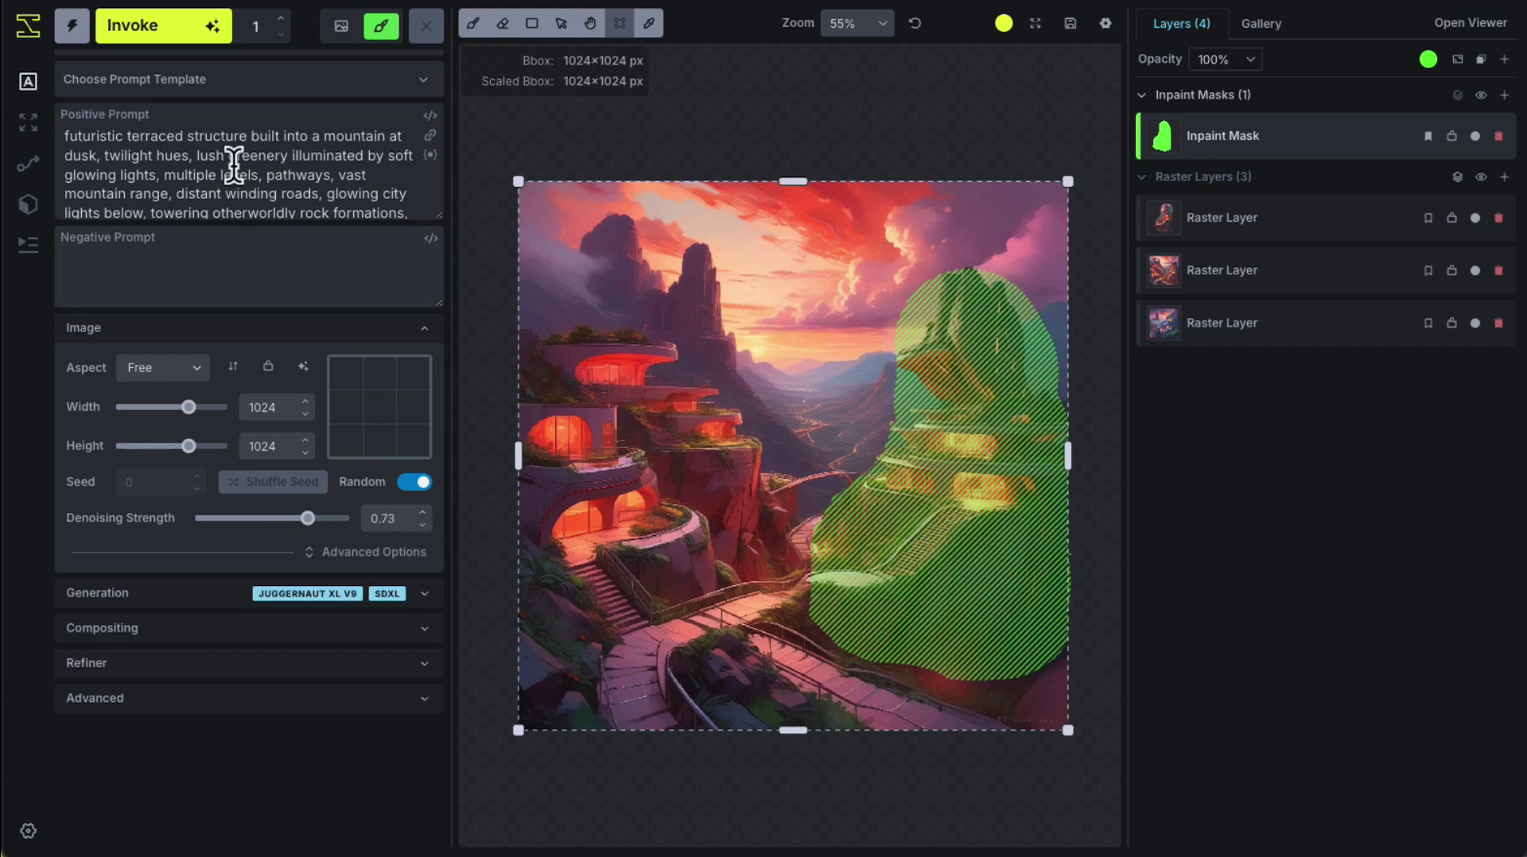
click(190, 40)
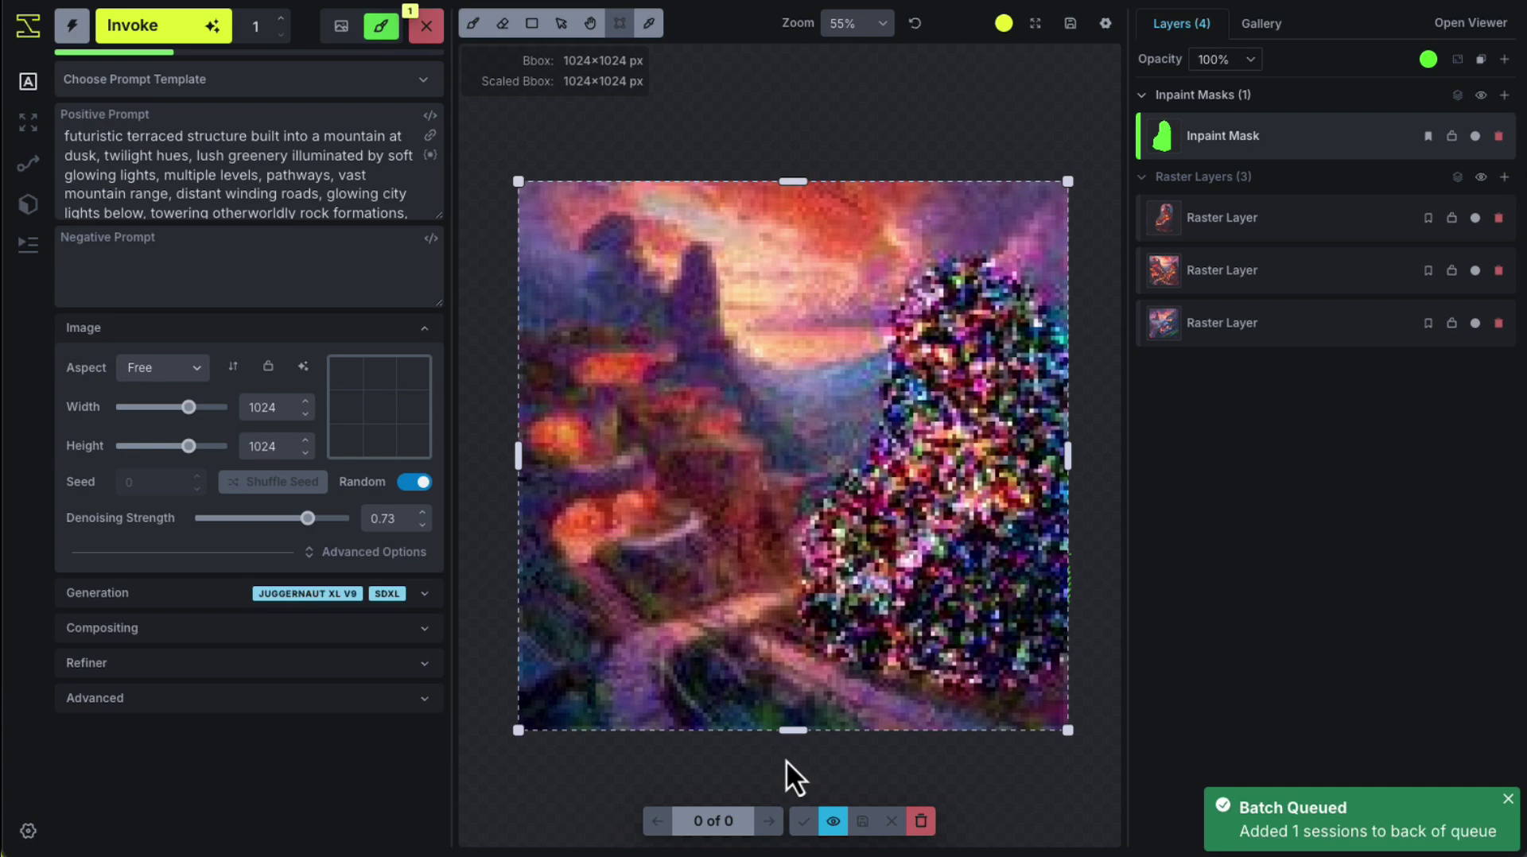
click(805, 821)
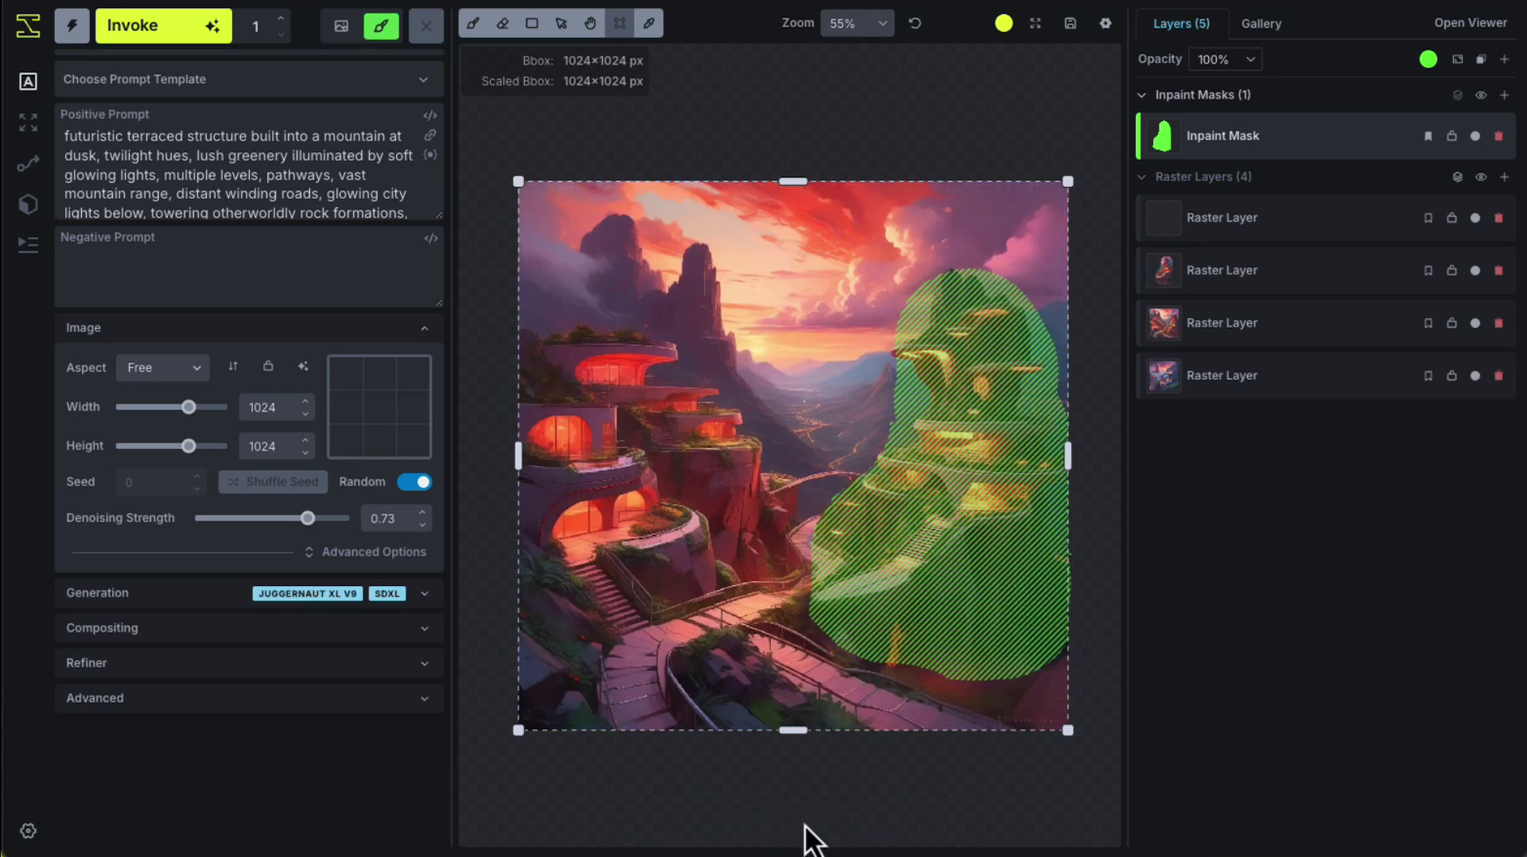
click(1481, 95)
click(1262, 31)
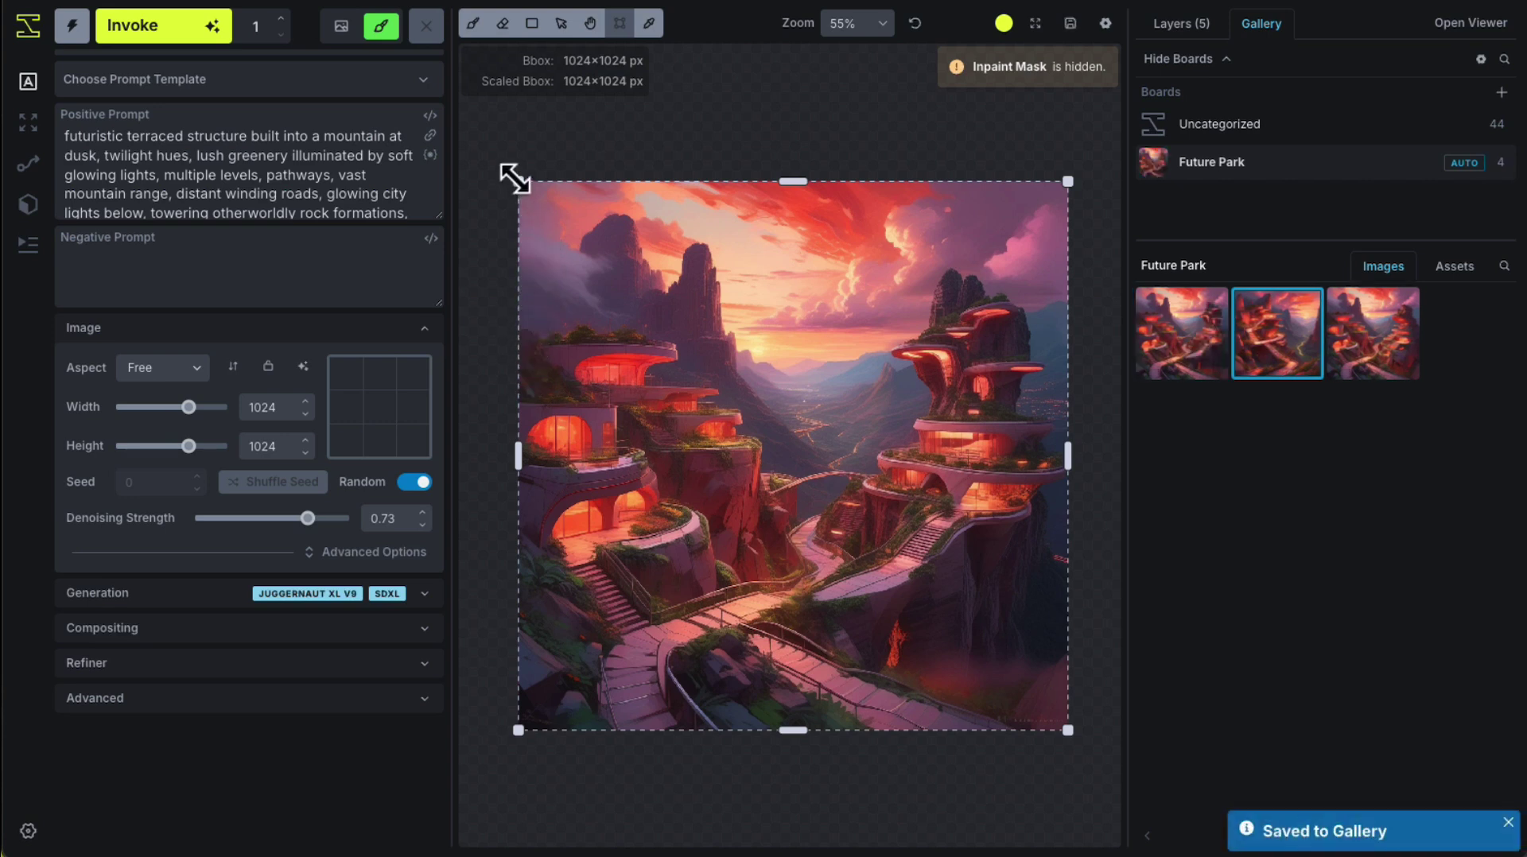
- Frame the right cliff tower in a 384×896 bbox, save that crop to the gallery and view it
drag(514, 178, 821, 251)
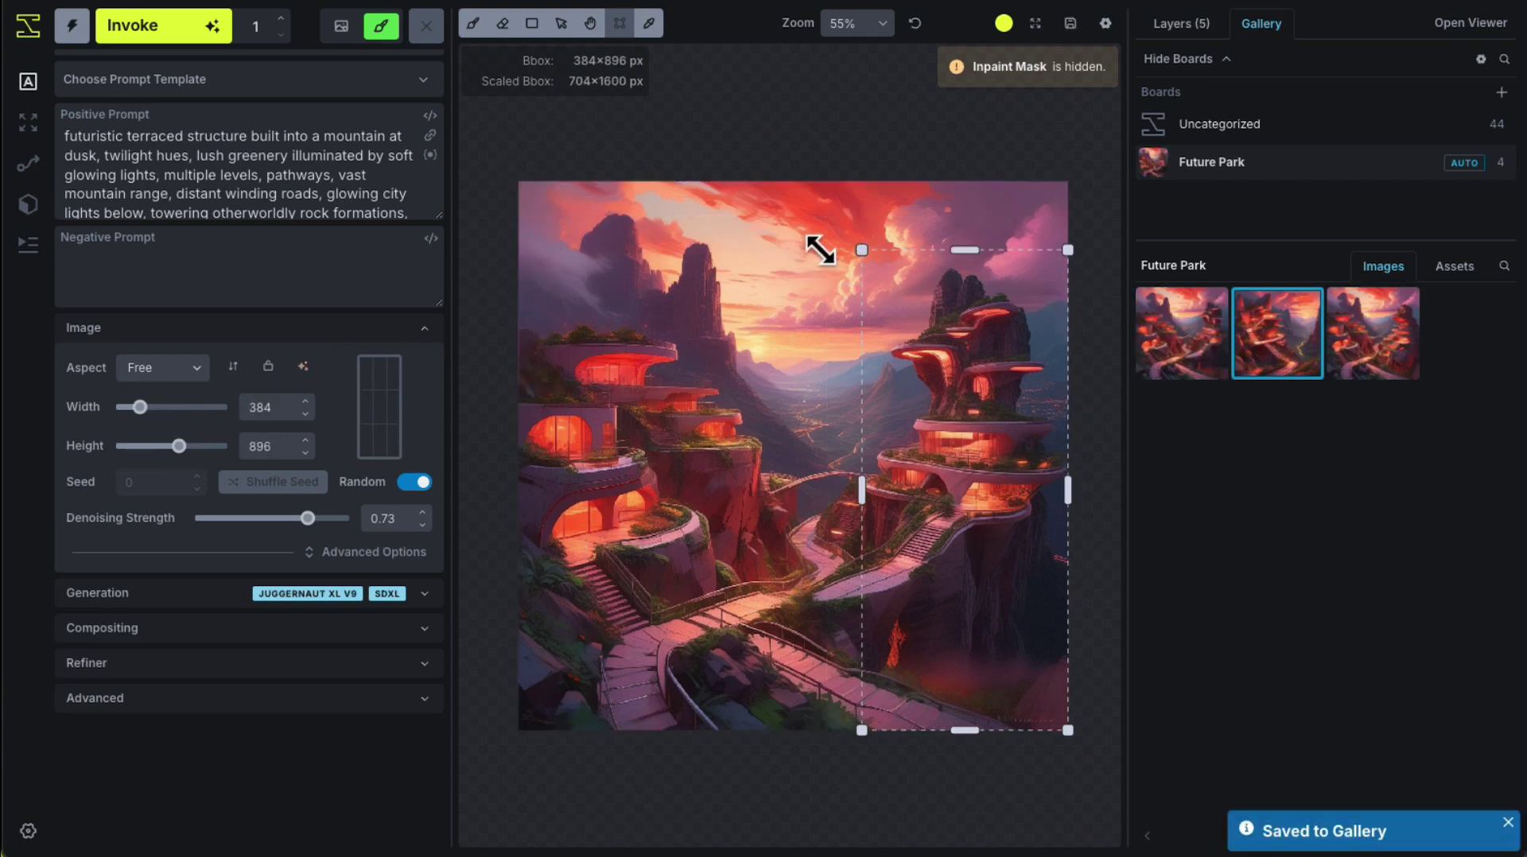
right_click(975, 411)
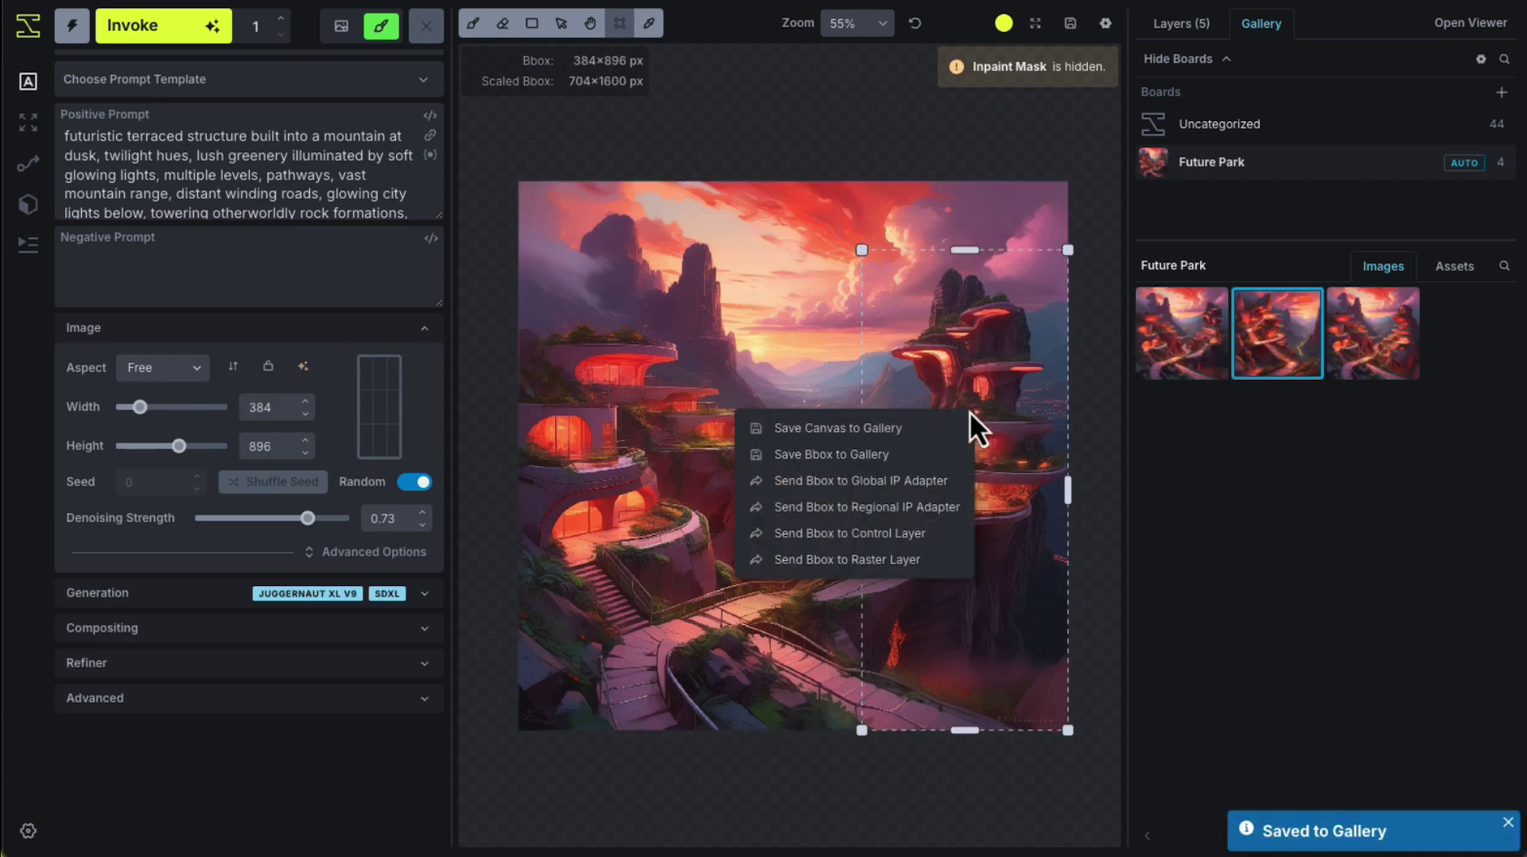
click(911, 458)
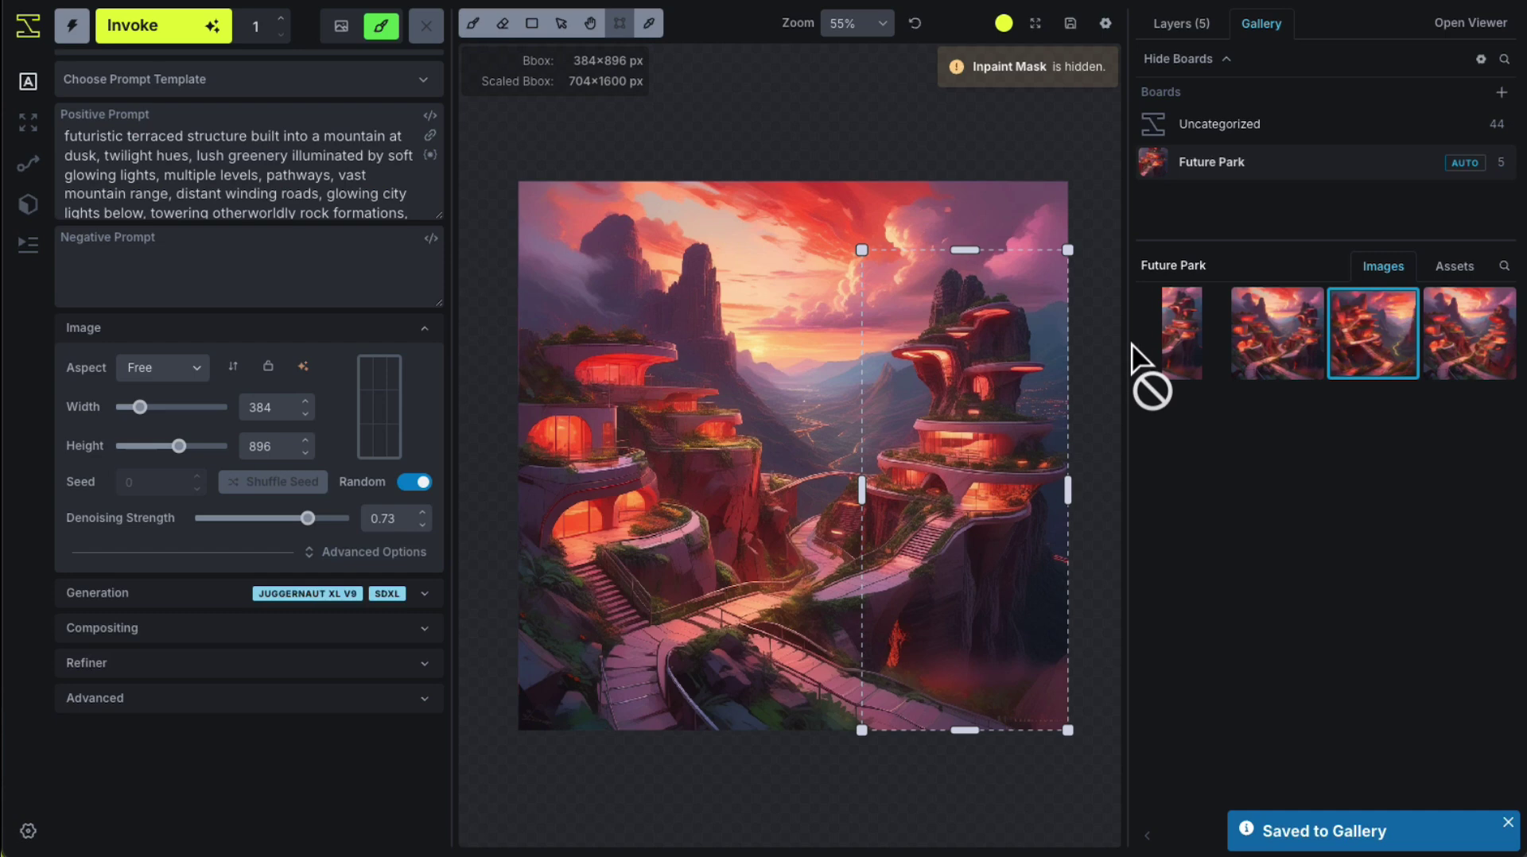
click(1183, 344)
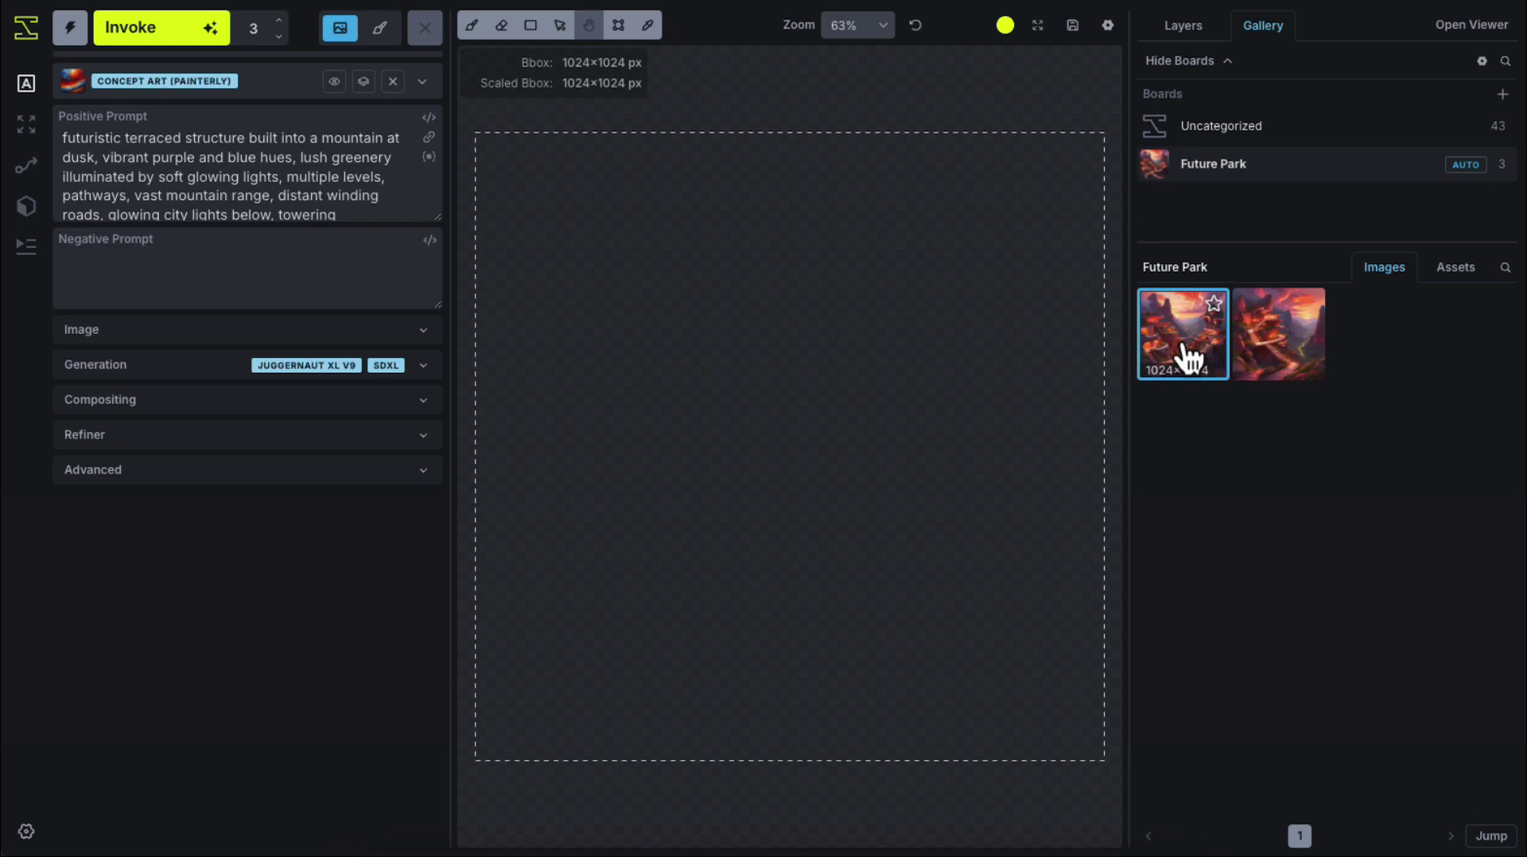
- Place the canyon city image, fit the bbox to it, and change purple/blue in the prompt to green/yellow
drag(1186, 351, 563, 238)
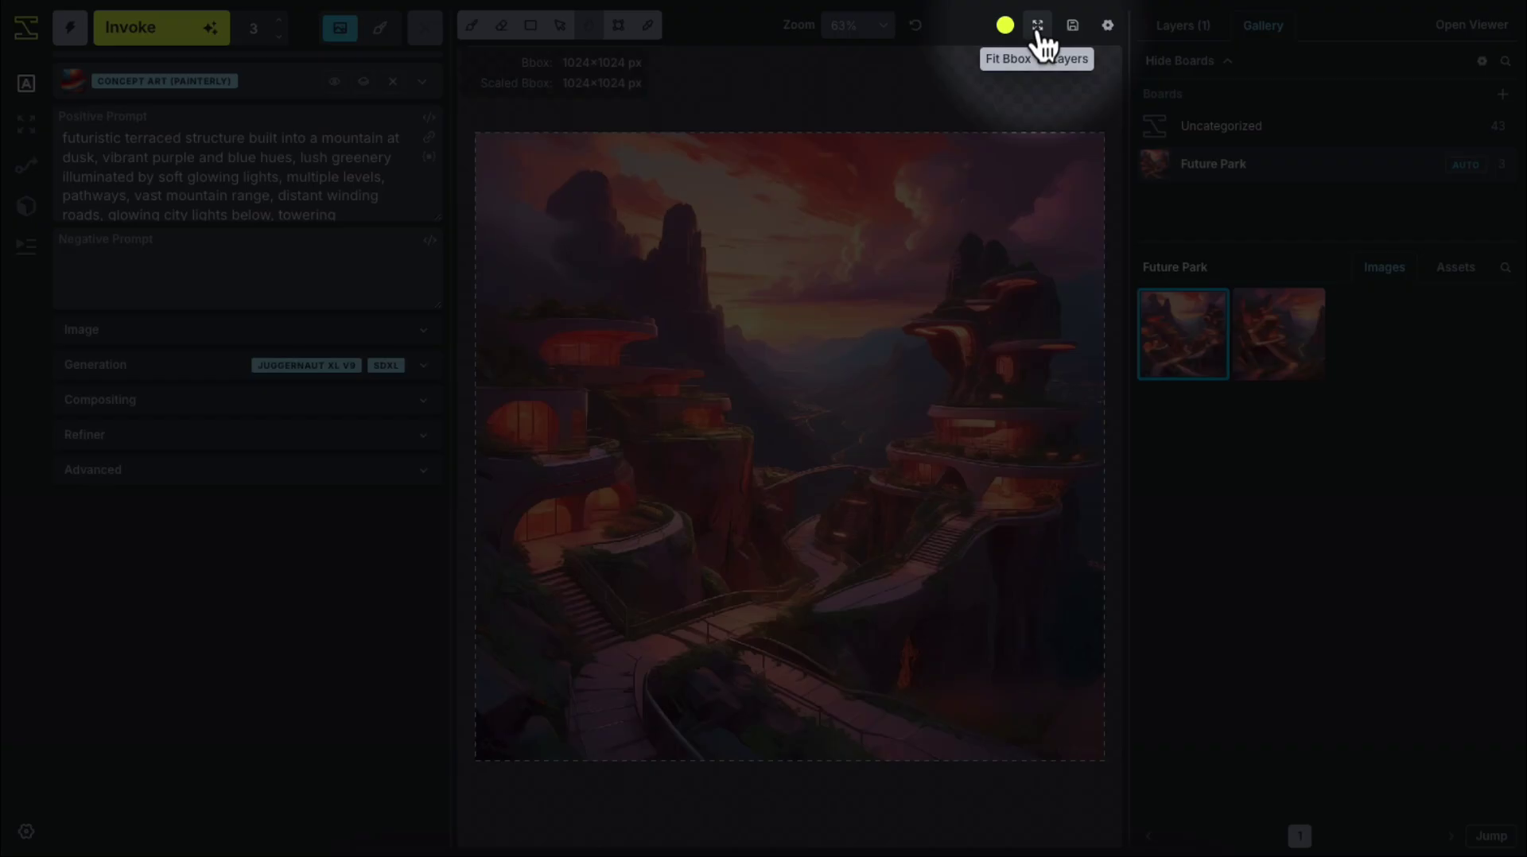
click(1037, 26)
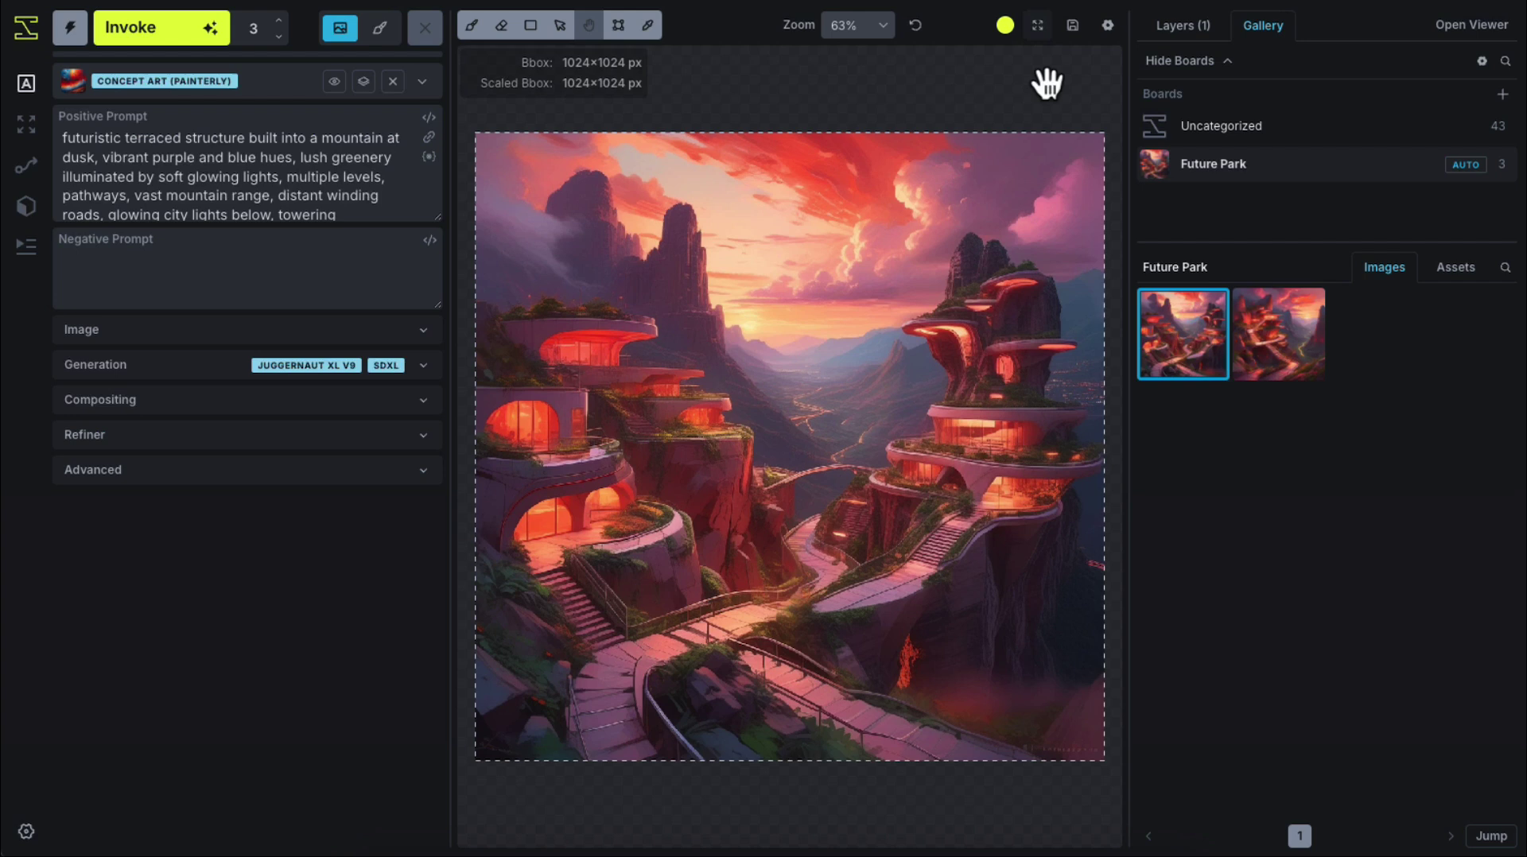
drag(101, 157, 157, 155)
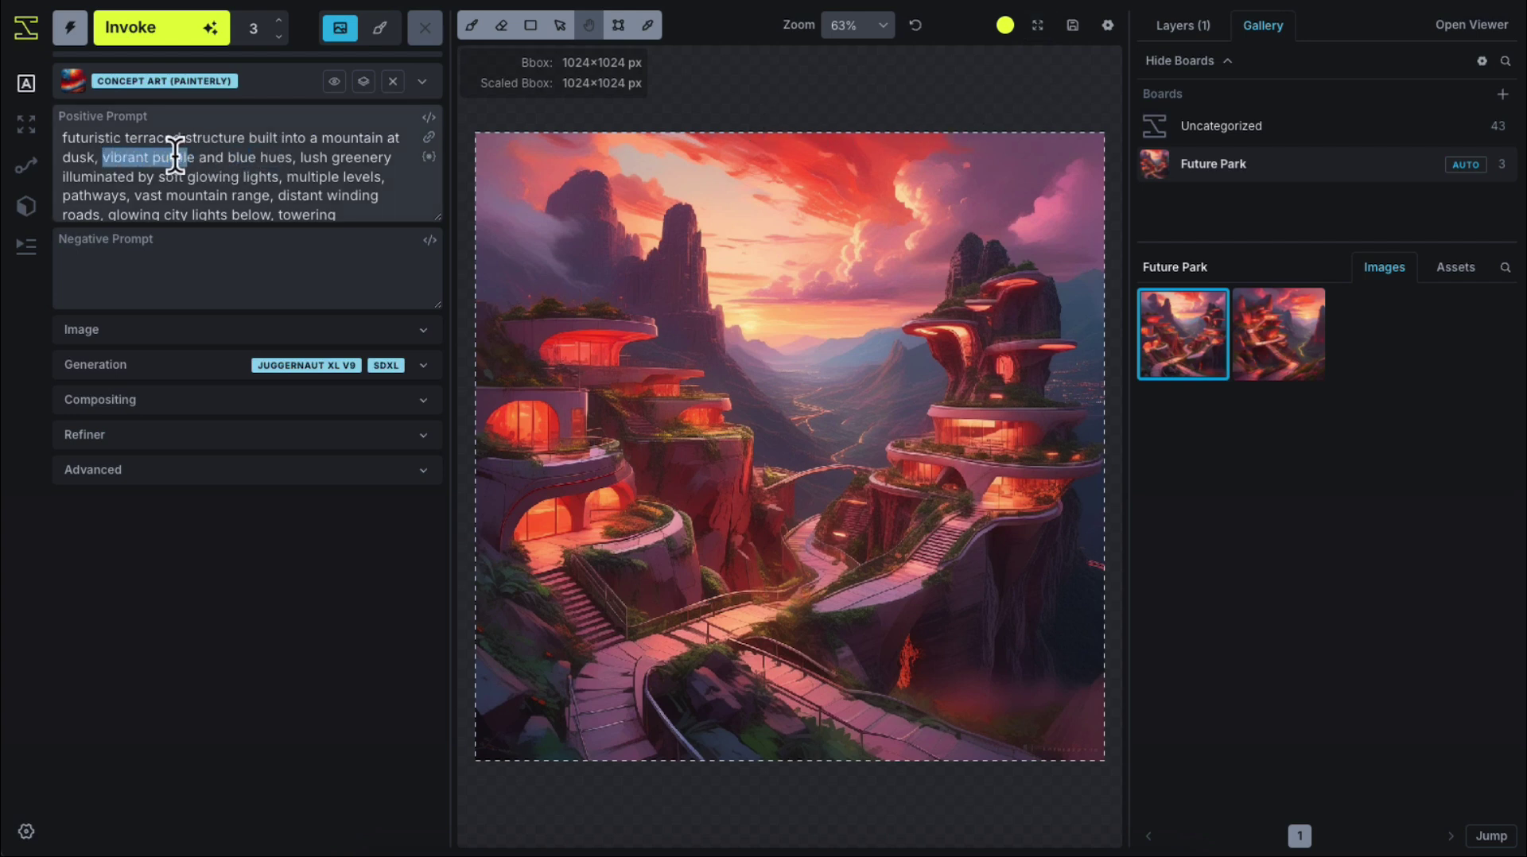
double_click(170, 157)
text(green)
double_click(236, 157)
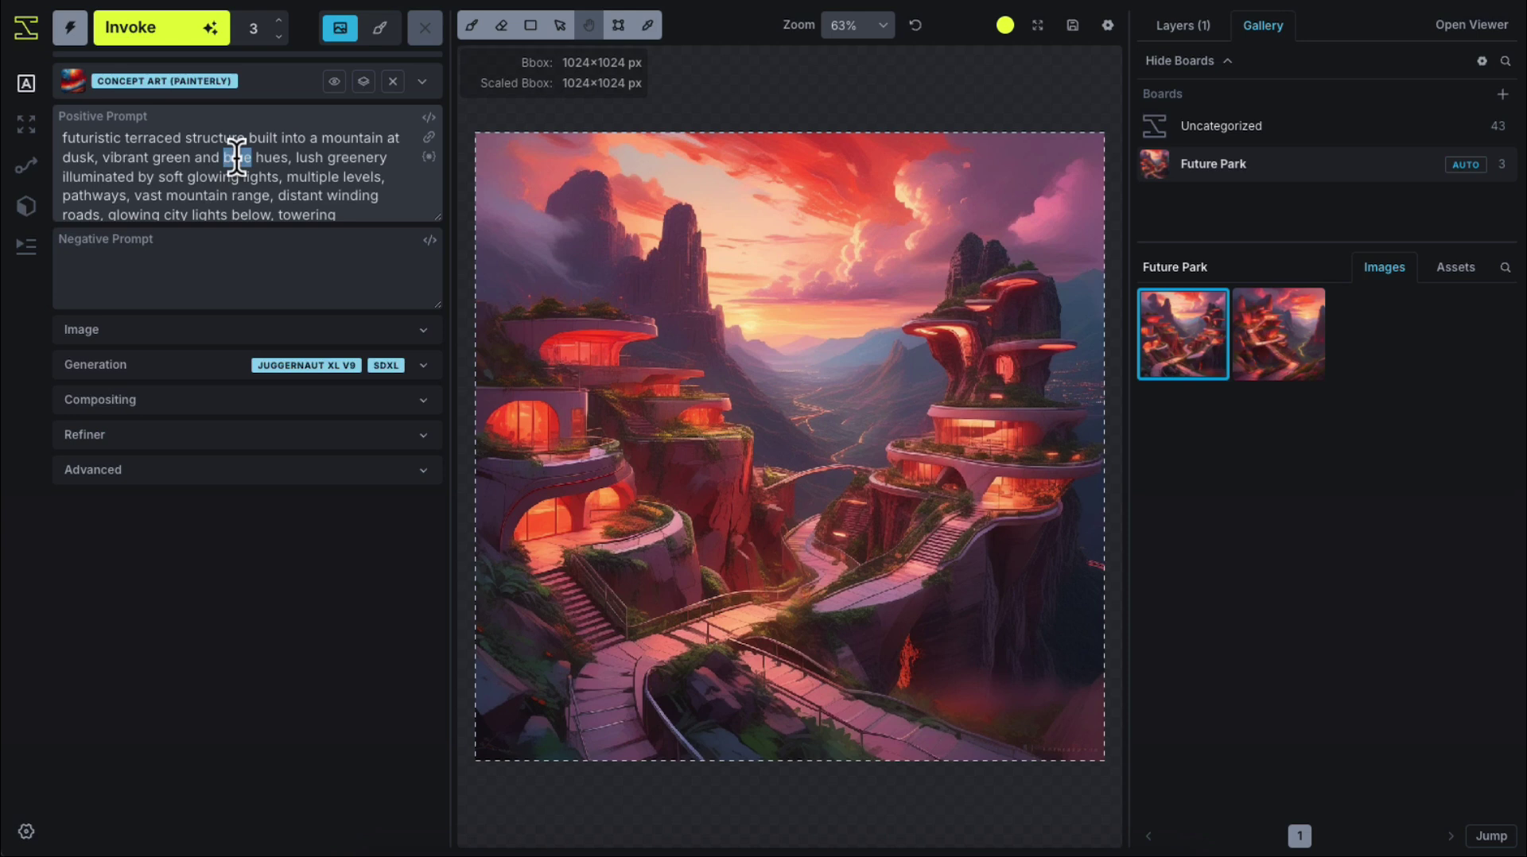
text(yellow)
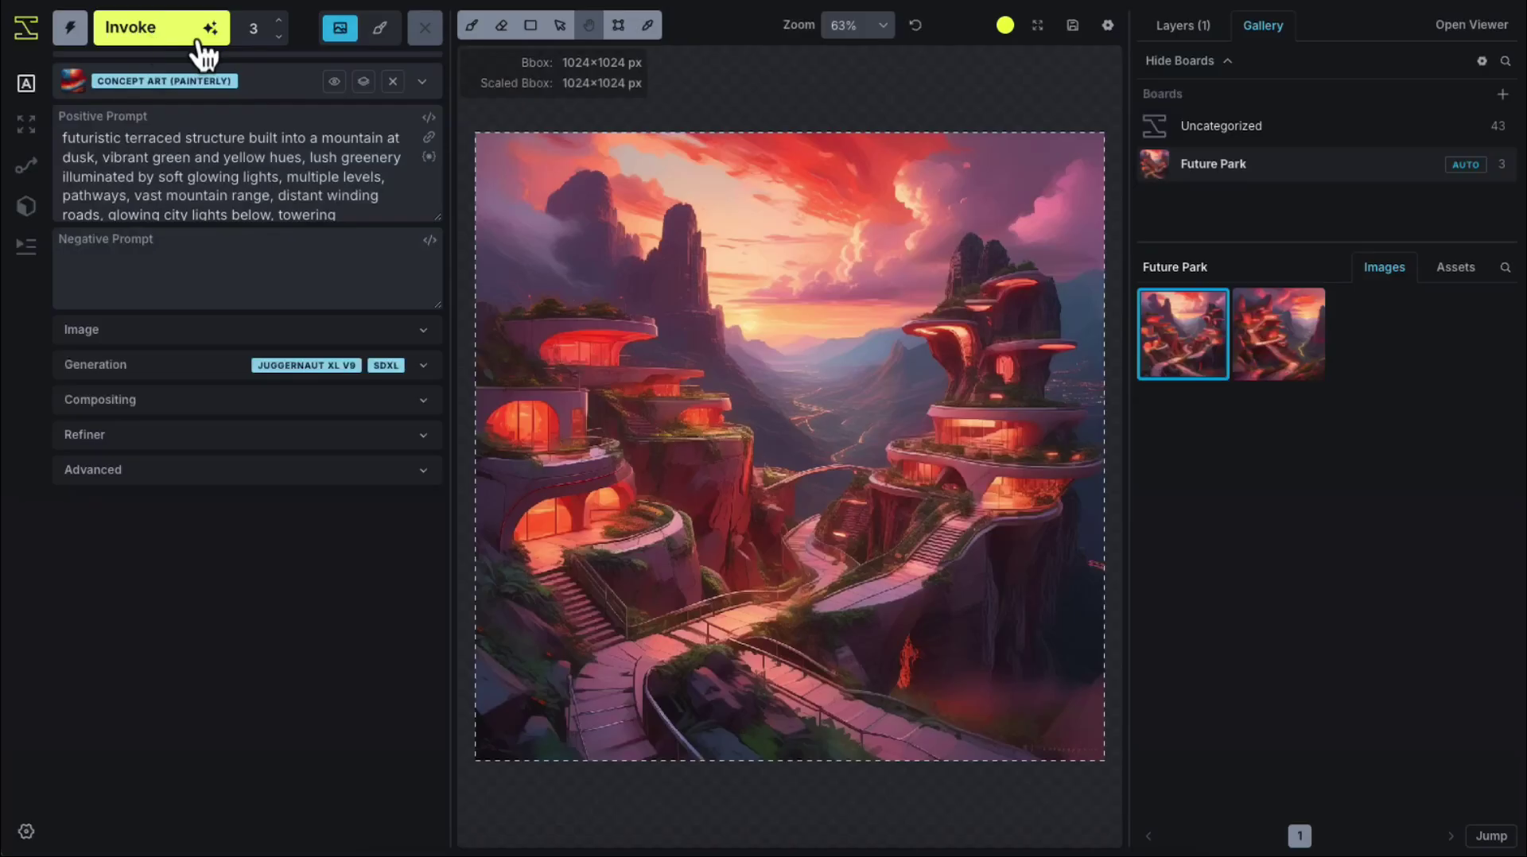
- Generate three green-and-yellow city images and preview the third one
click(205, 32)
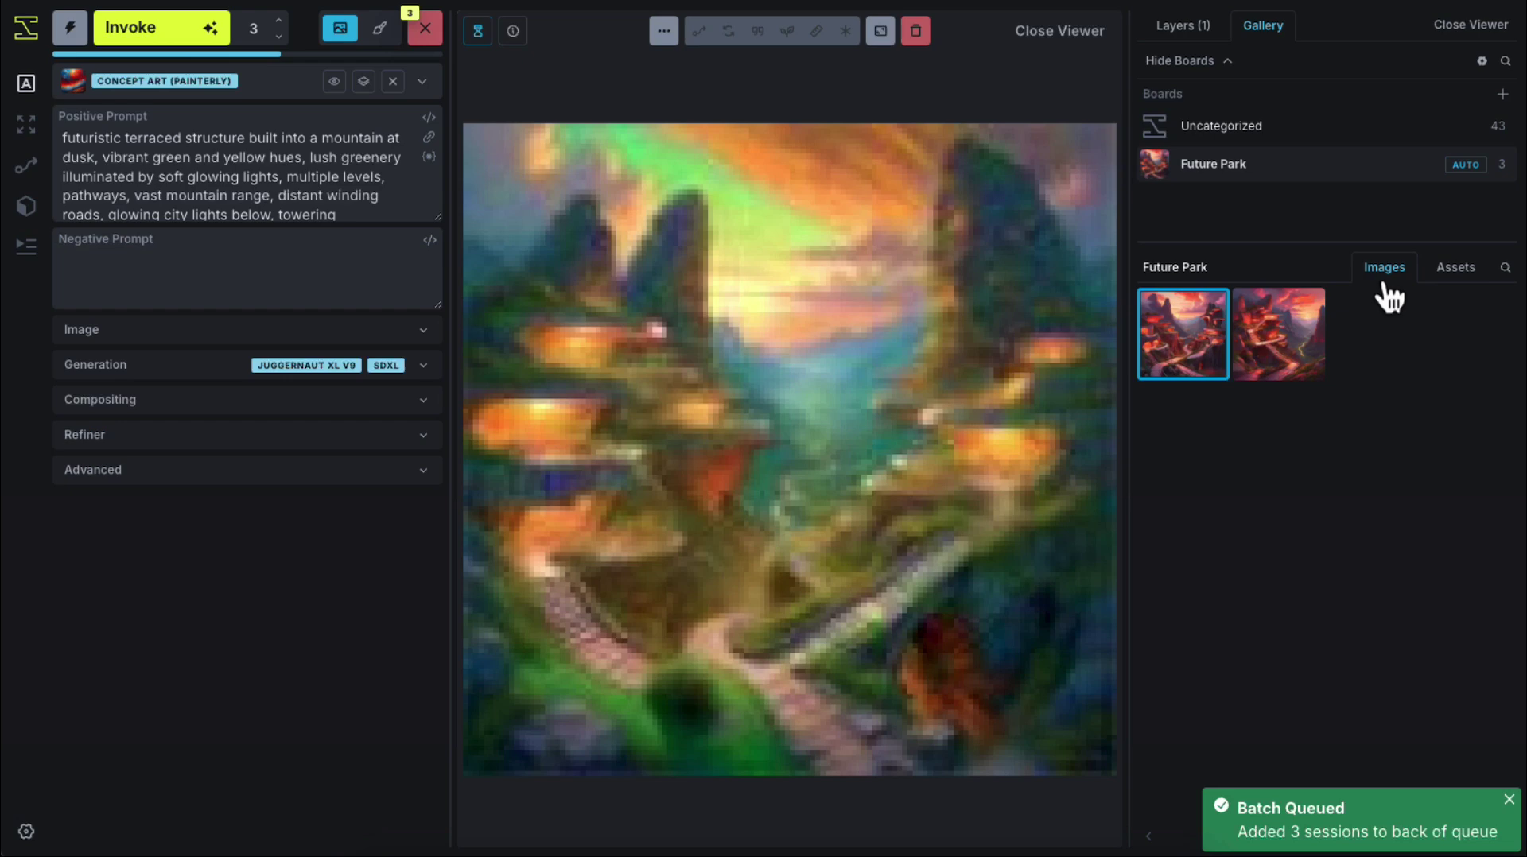
click(1377, 326)
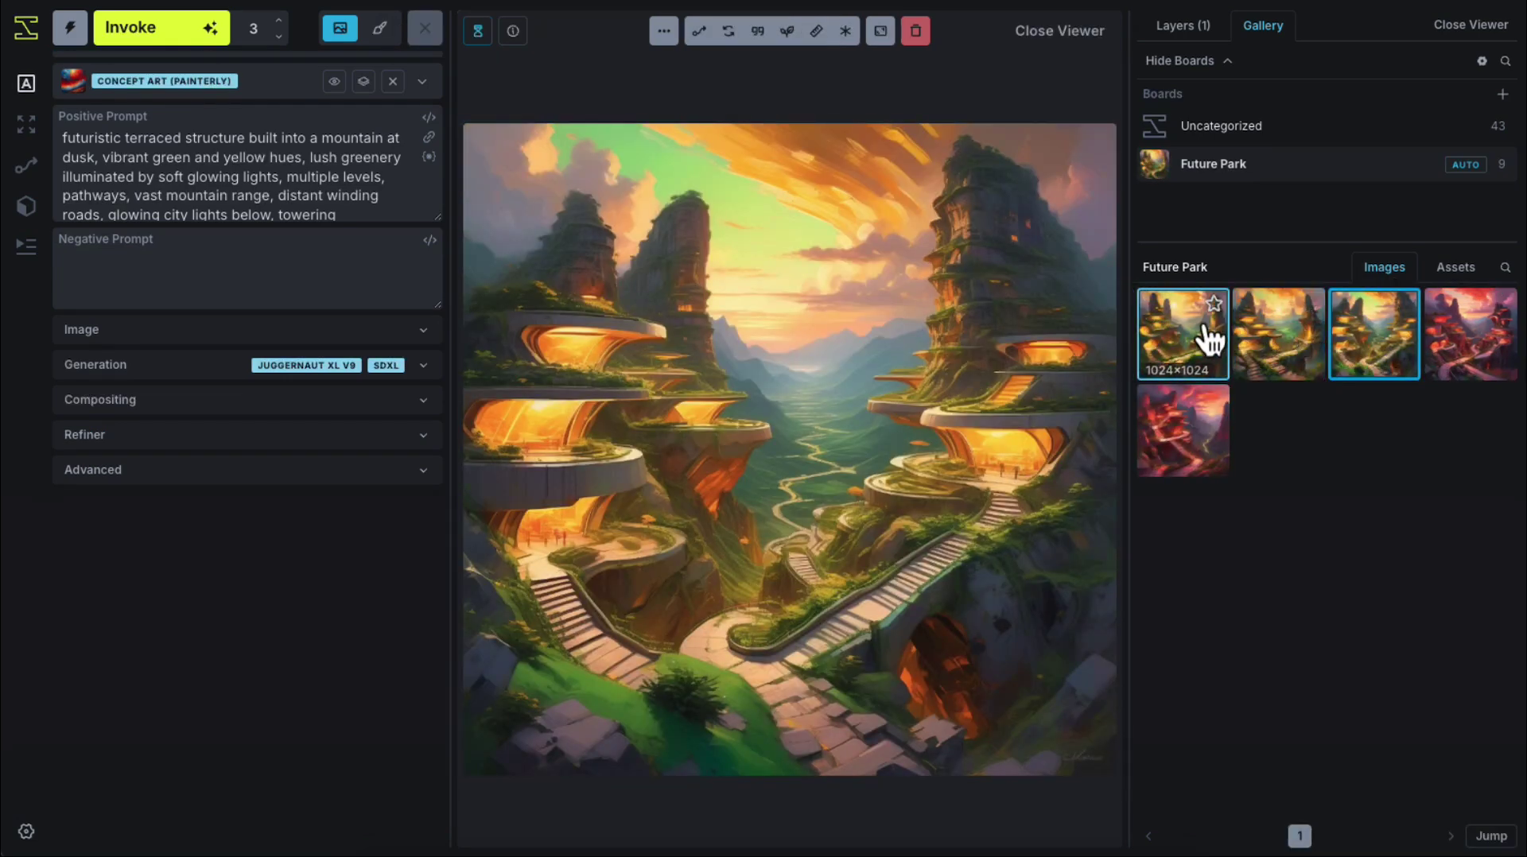
click(1065, 38)
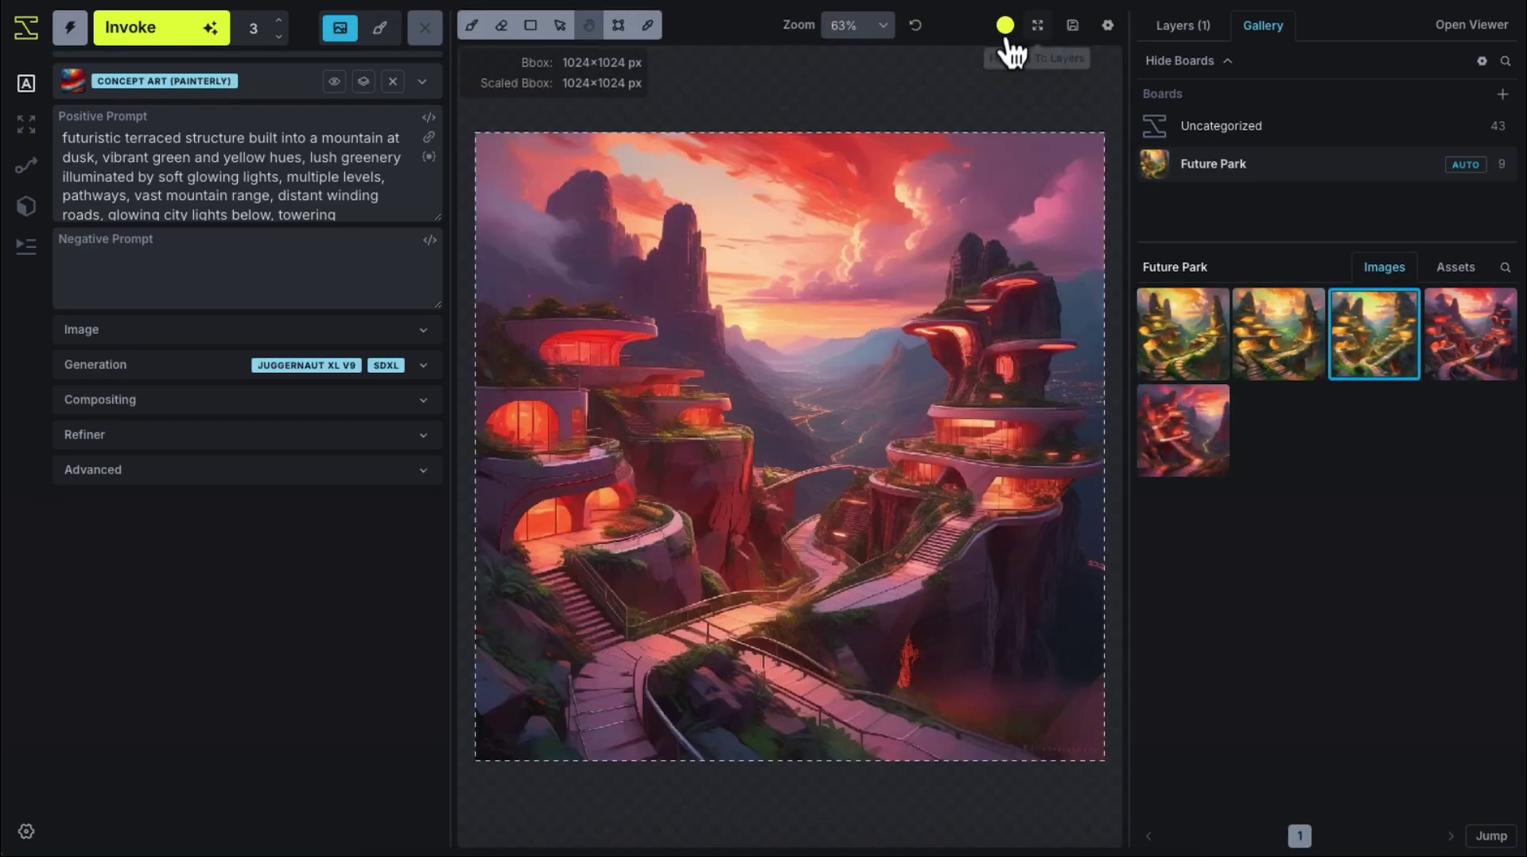
- Send generations to the canvas, generate again, and save the bbox area to the gallery
click(381, 36)
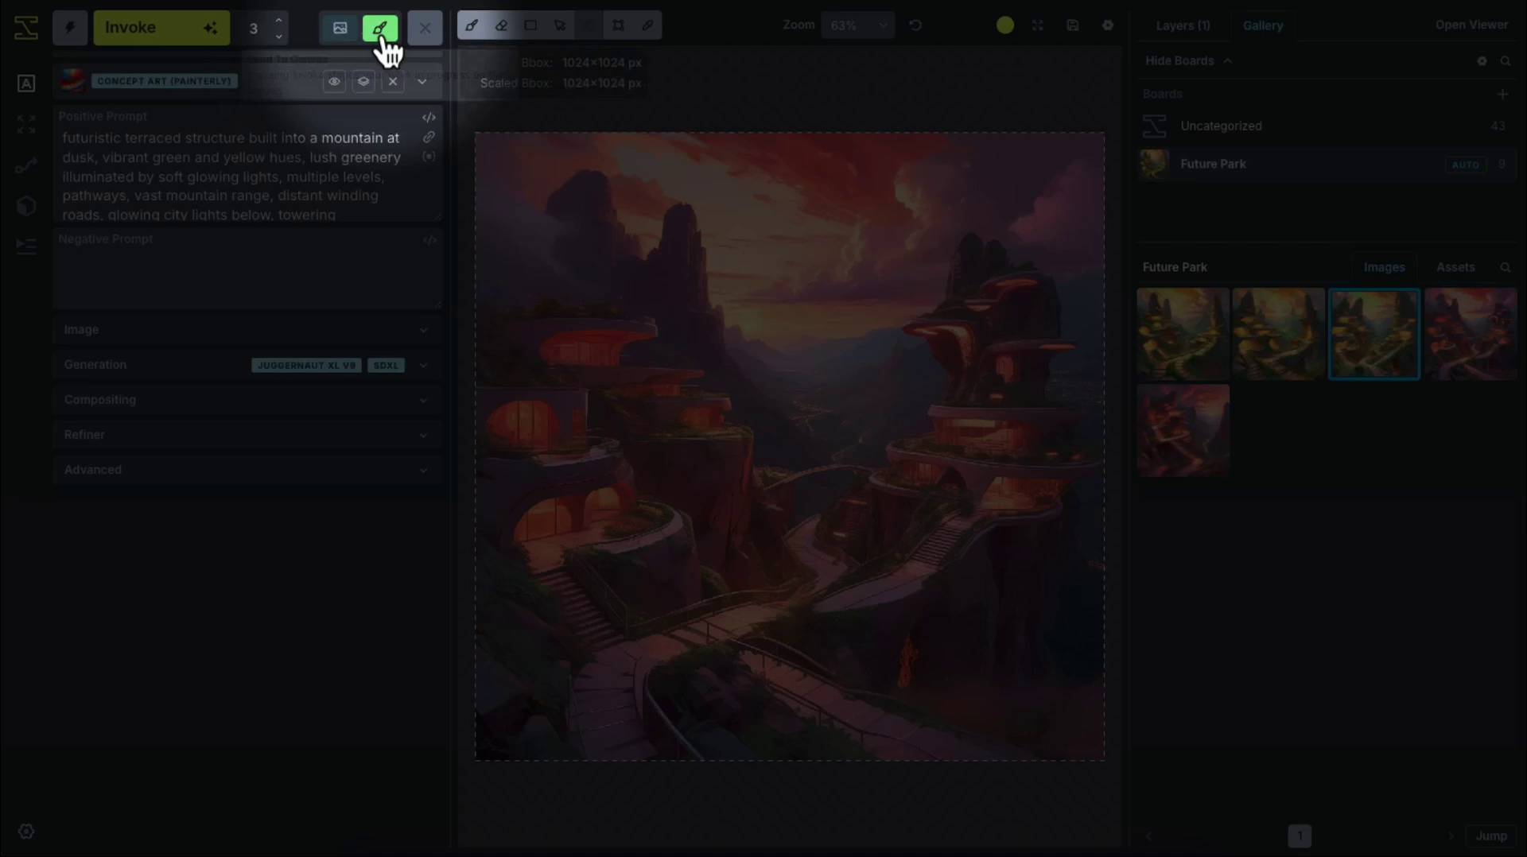
click(151, 40)
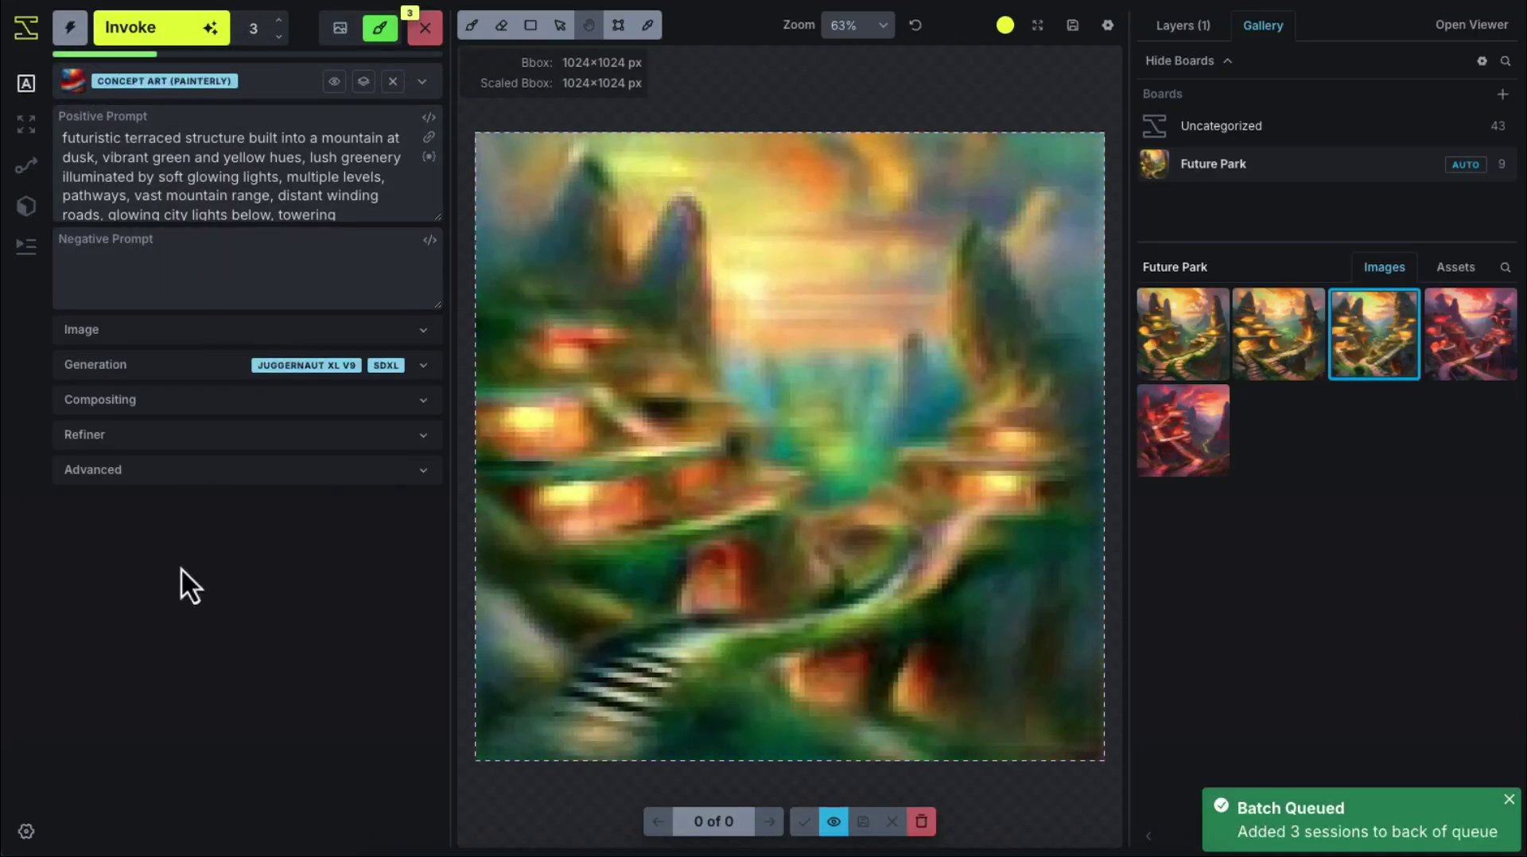
right_click(783, 382)
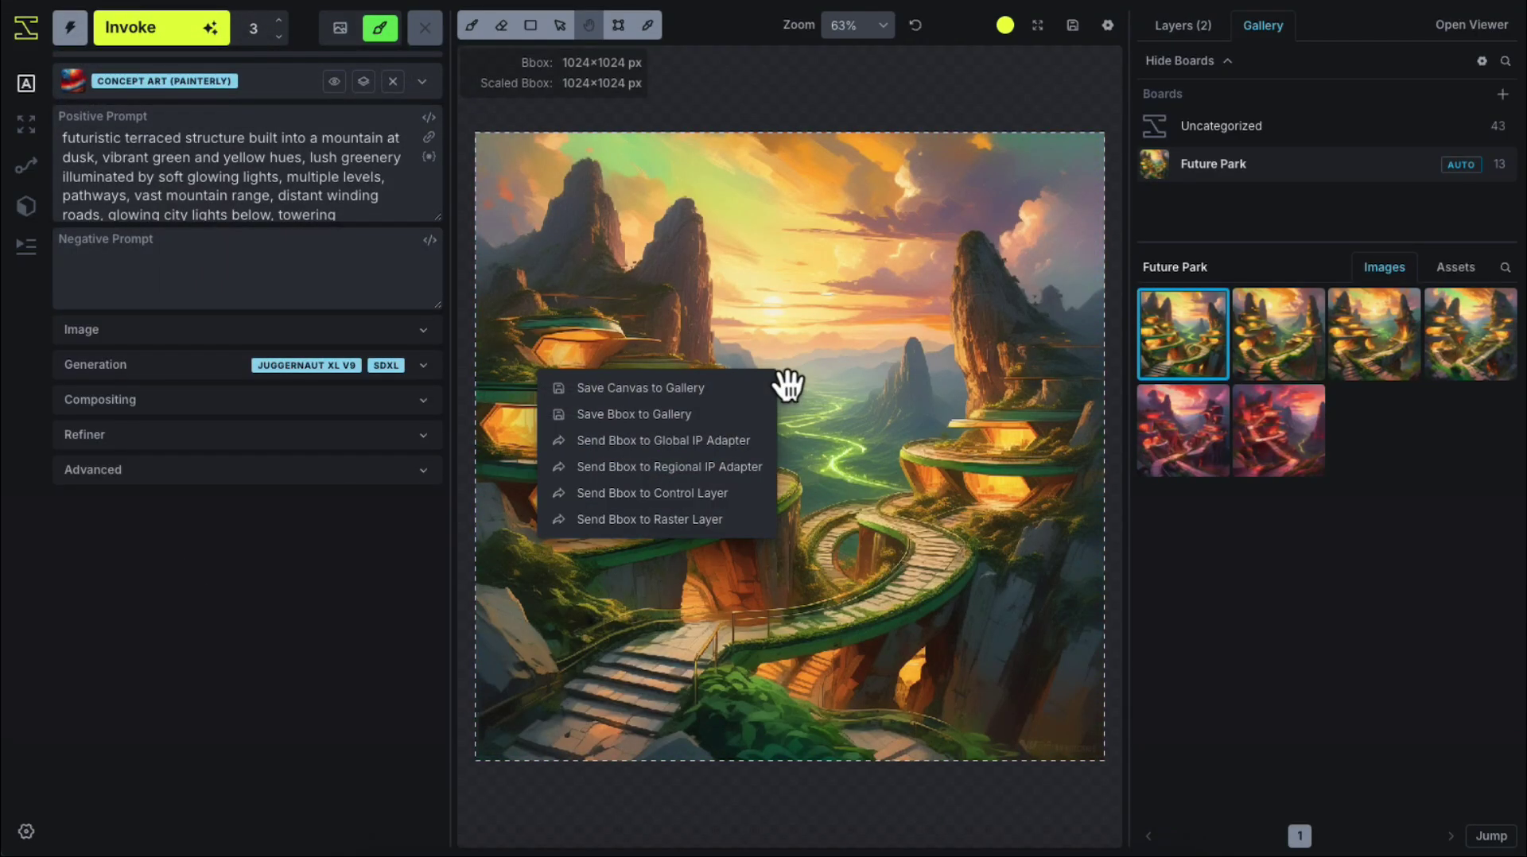
click(715, 419)
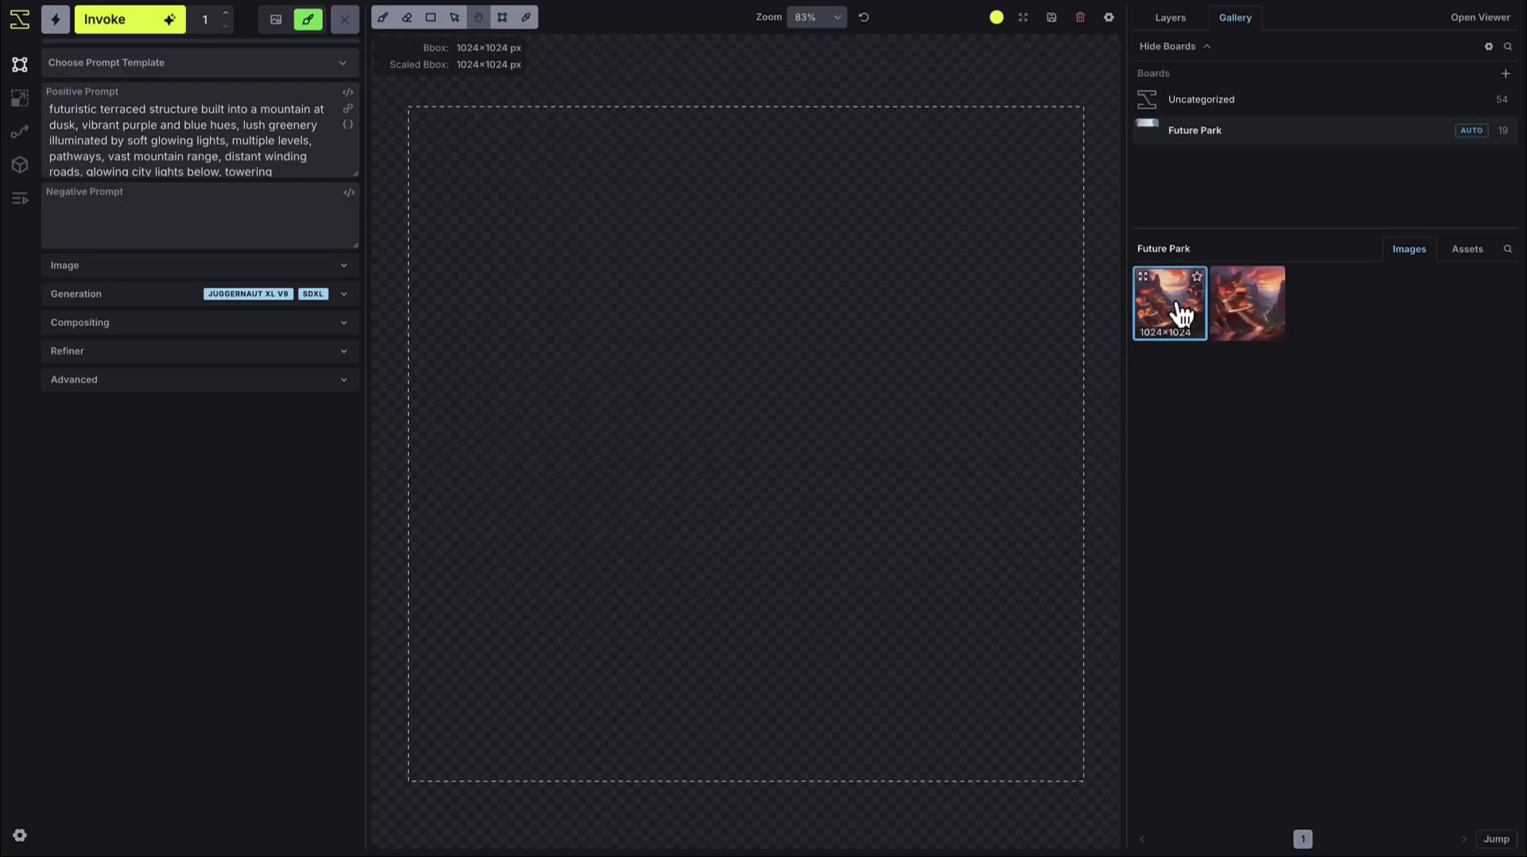
- Drop the purple dusk terraced-city thumbnail onto the canvas as a new control layer
drag(1181, 314, 920, 284)
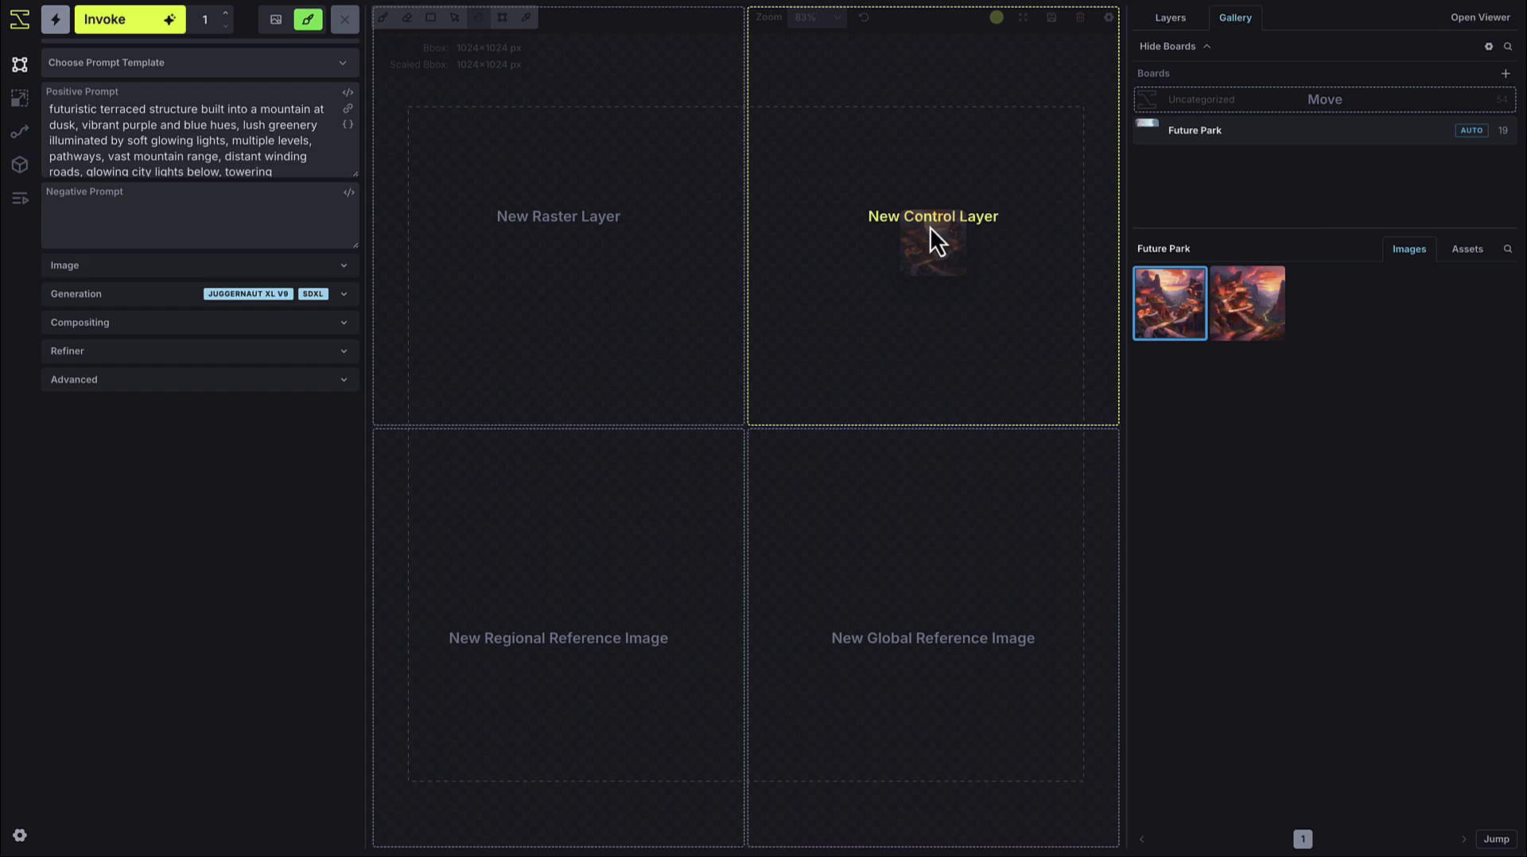
drag(930, 228, 930, 223)
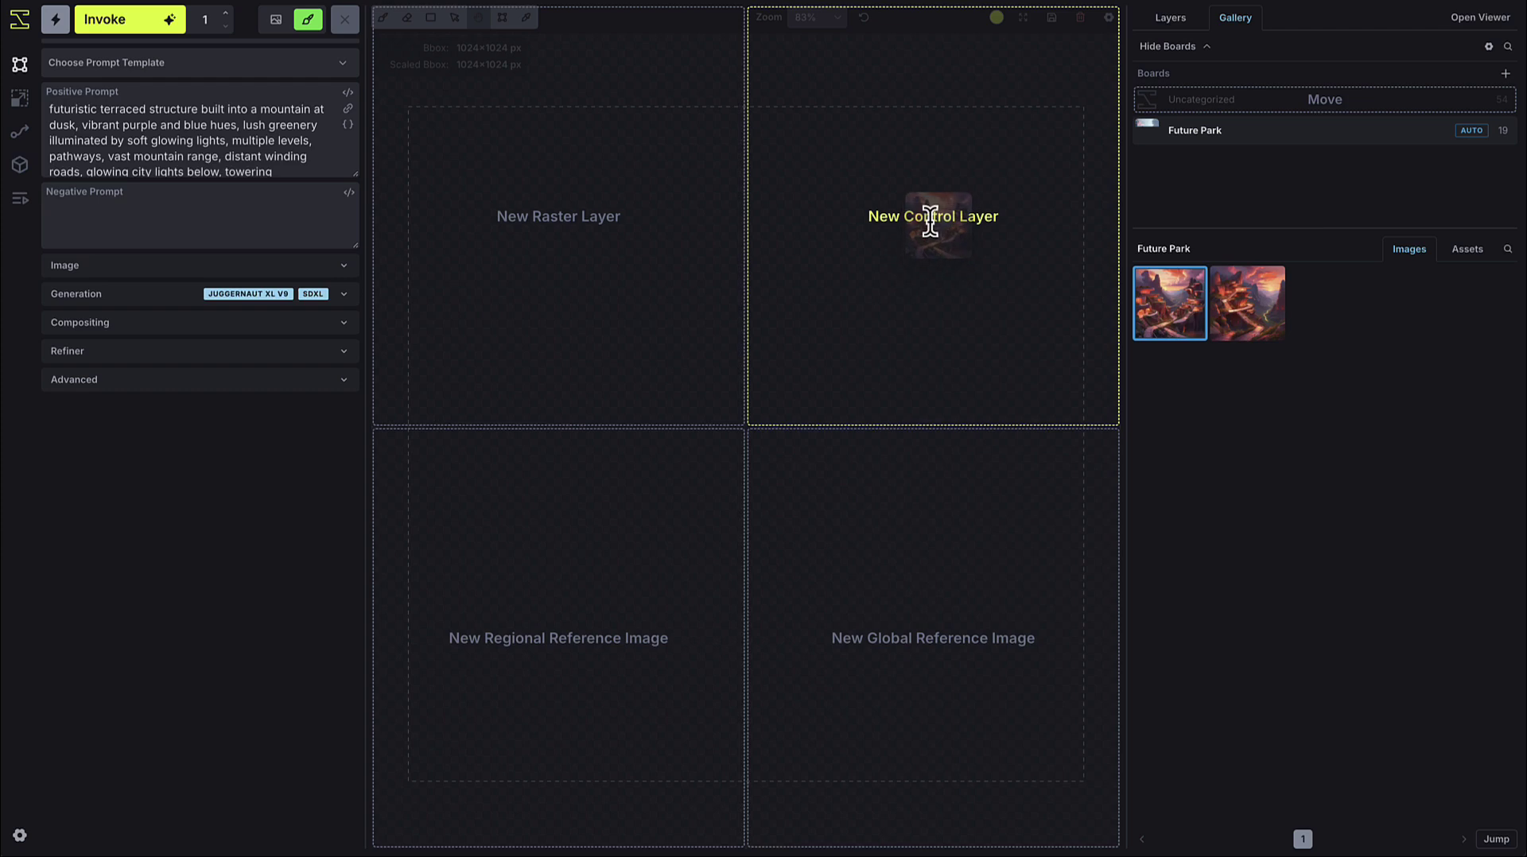
drag(931, 223, 932, 225)
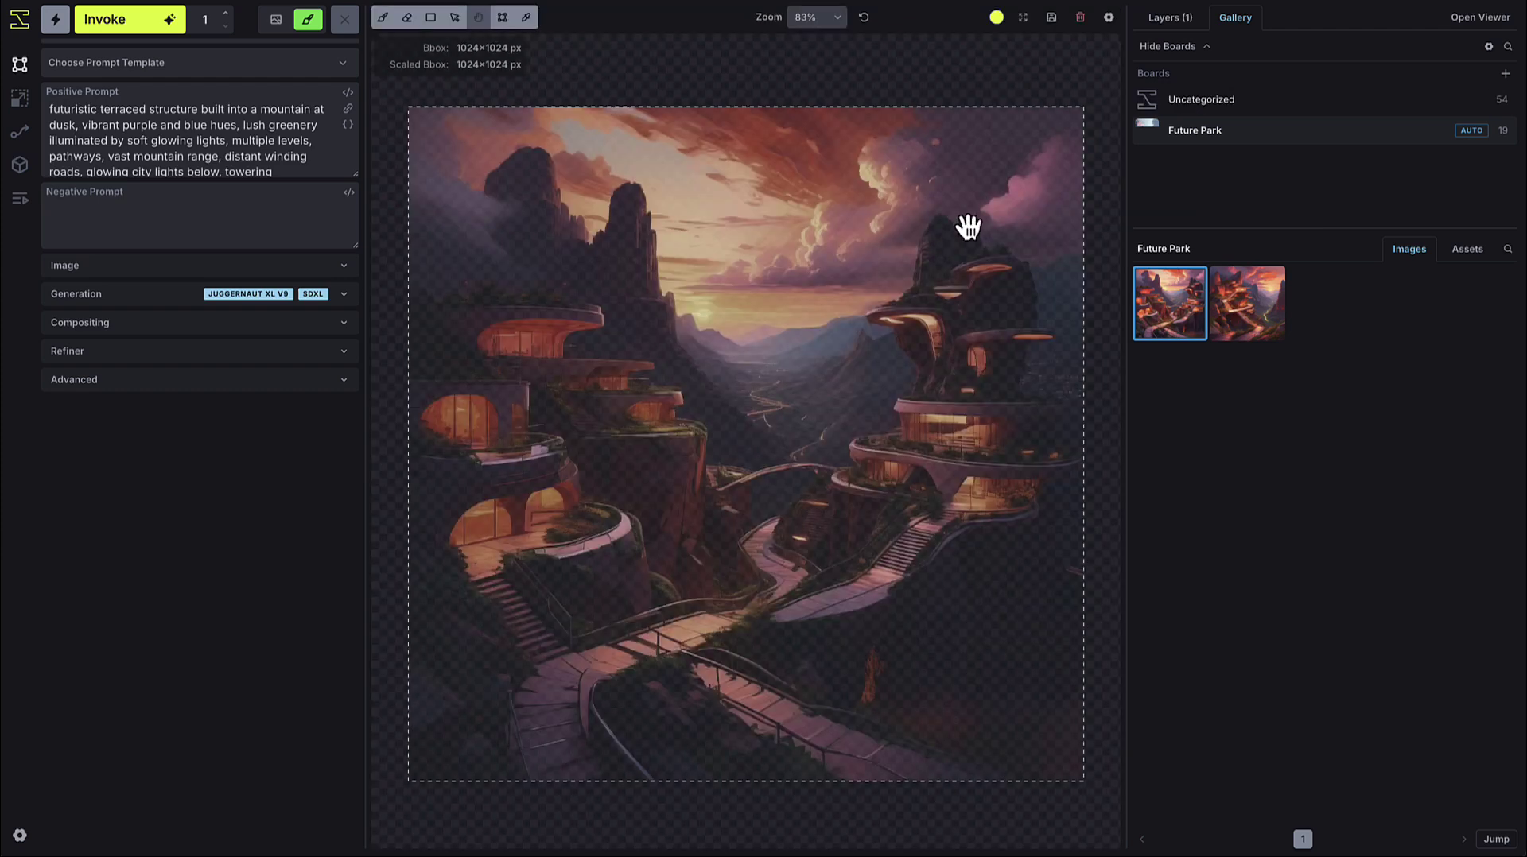
- Add a second empty control layer and fill it with an image from the gallery
click(1163, 28)
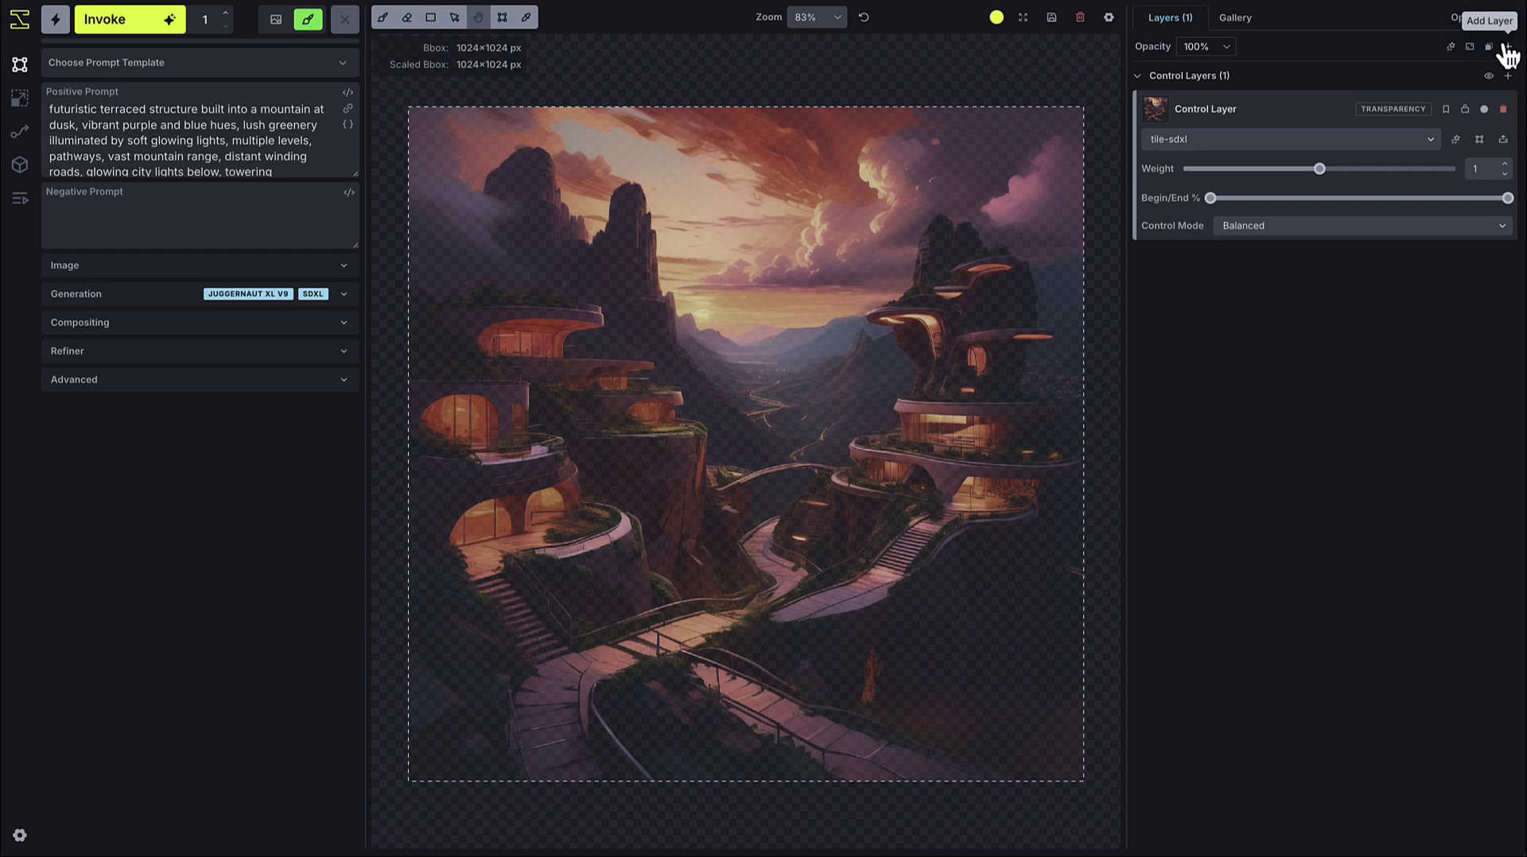
click(1506, 50)
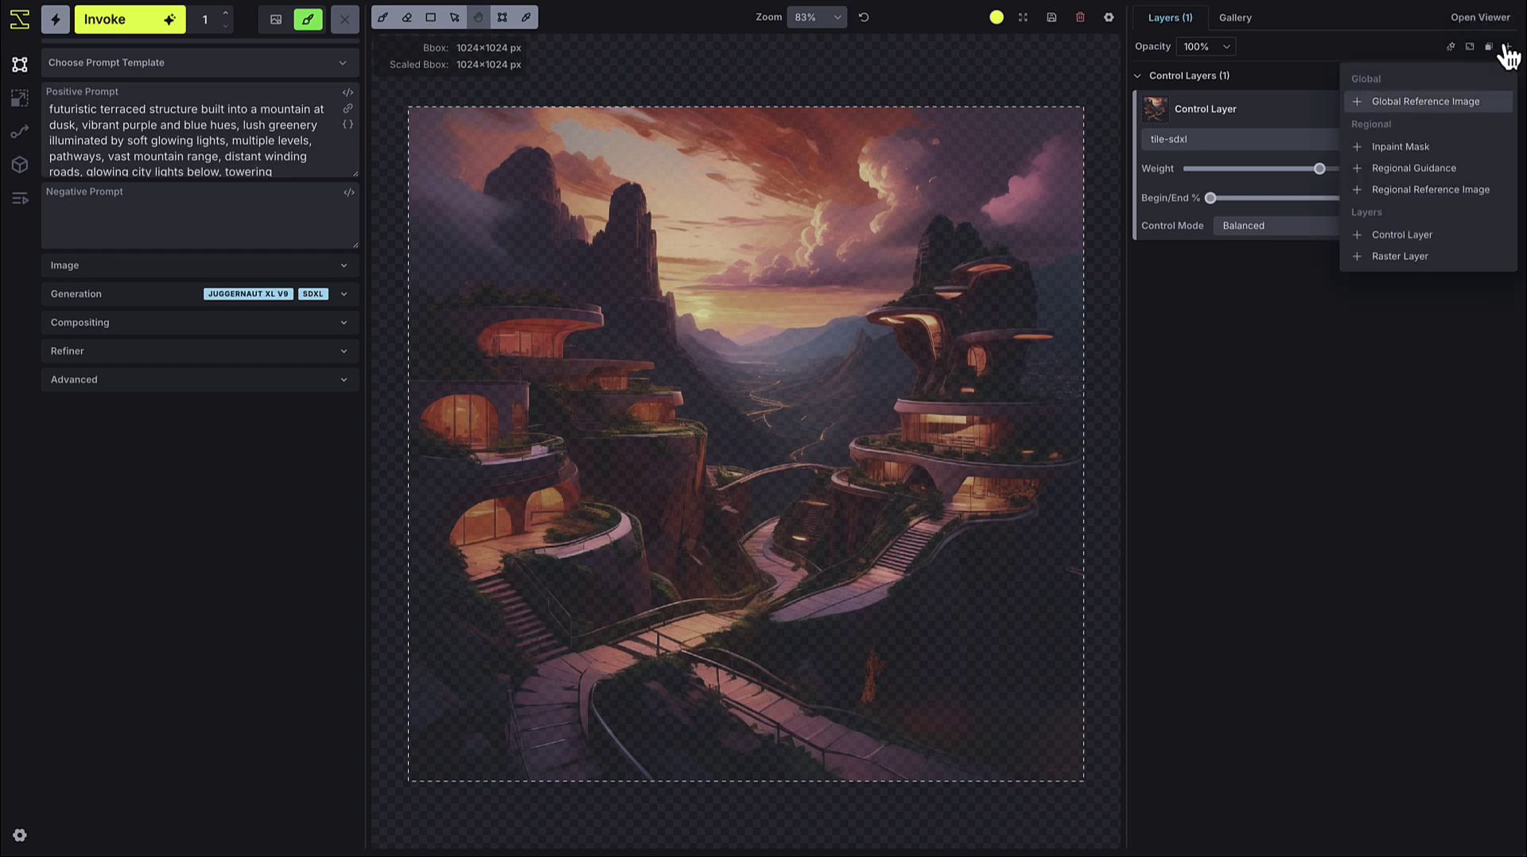
click(1423, 235)
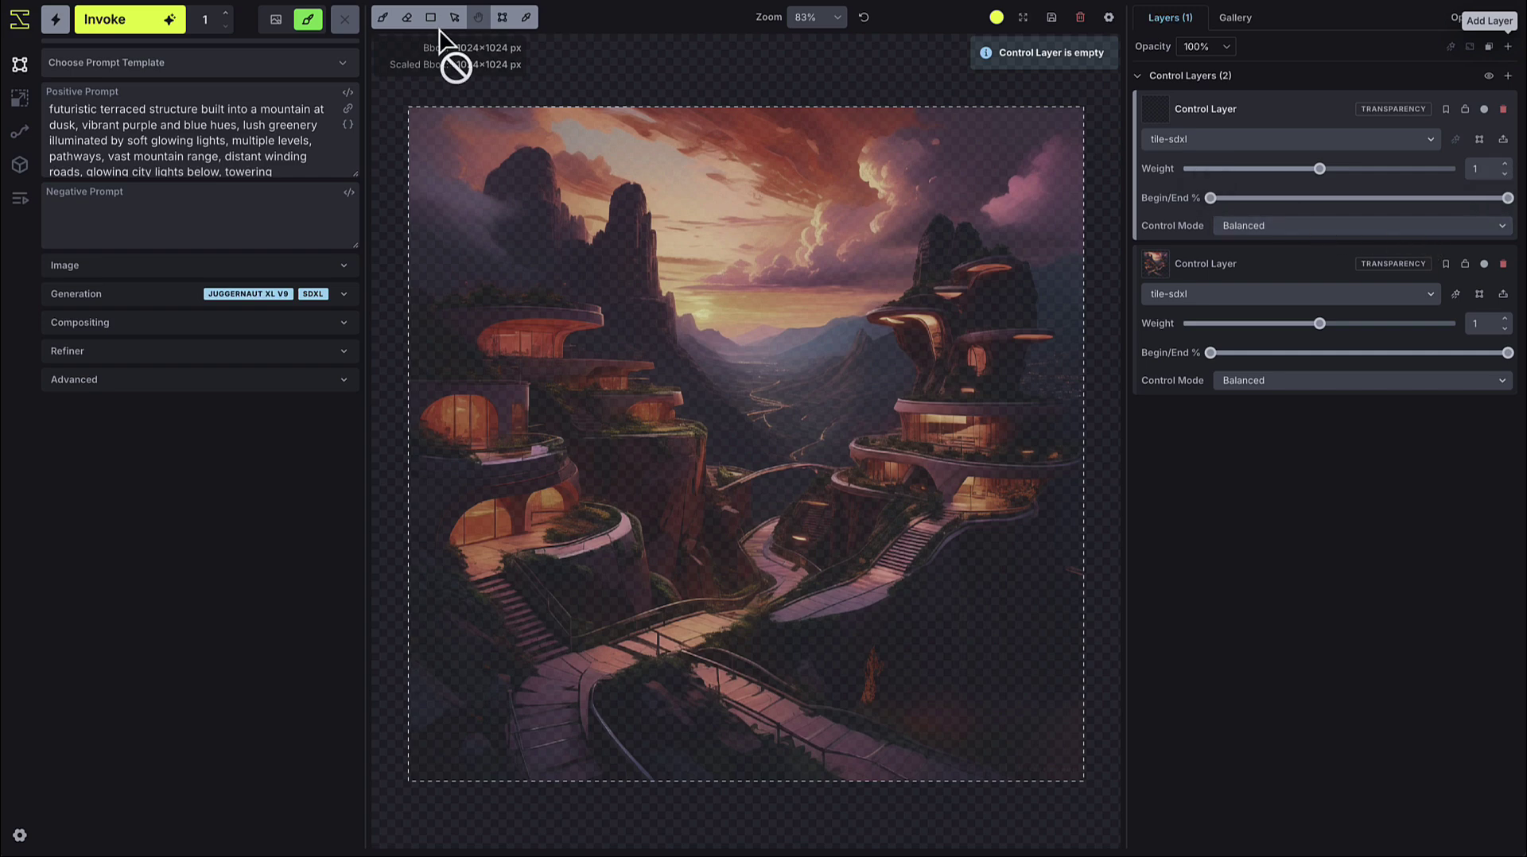
click(383, 17)
click(1235, 17)
drag(1196, 241, 1239, 165)
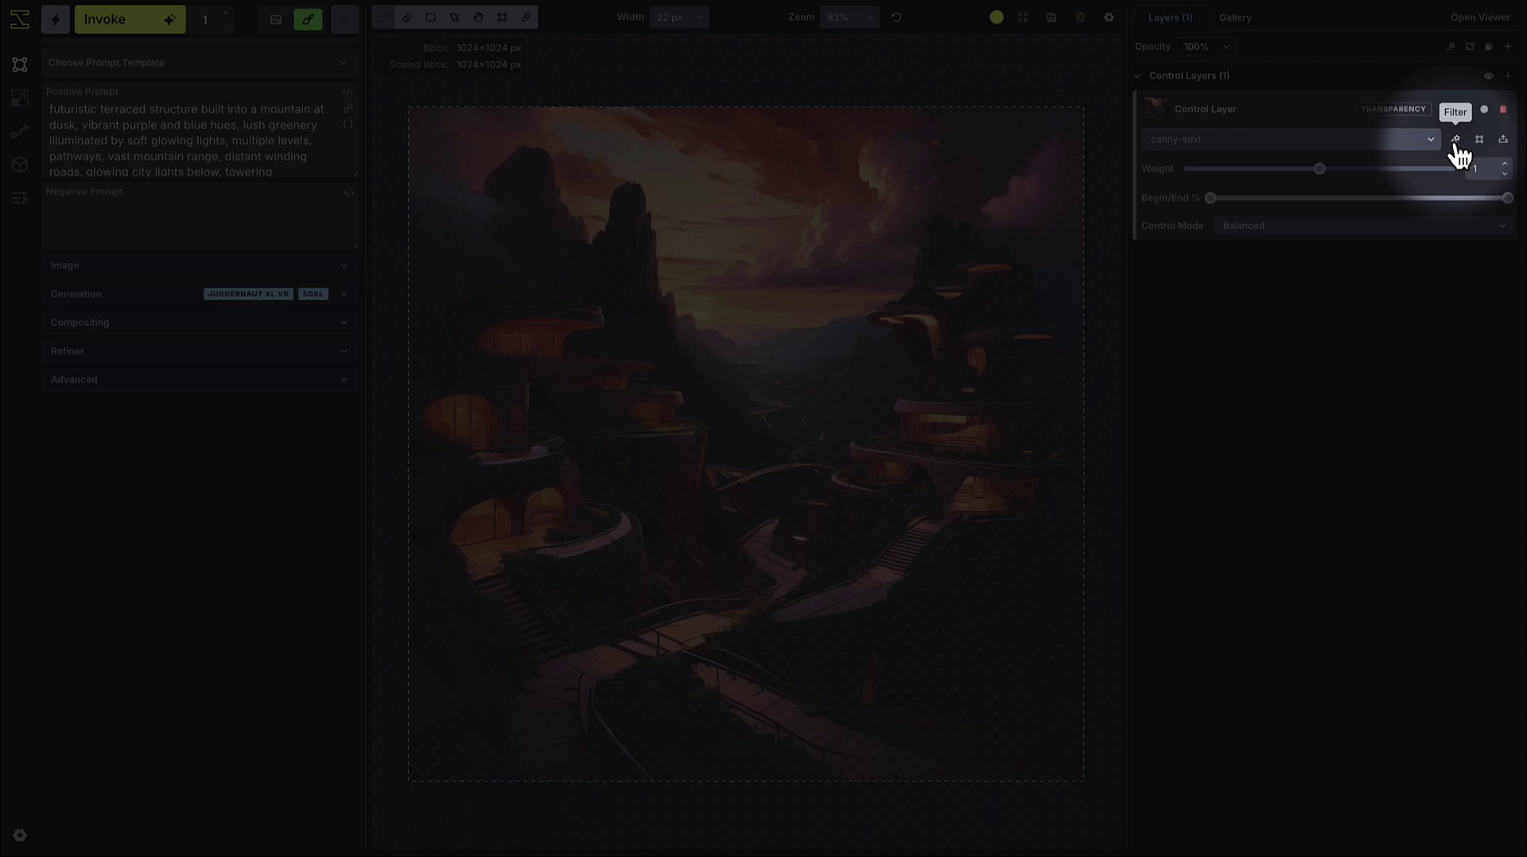
- Apply Canny edge detection to the control layer and erase the left-side buildings' edges
click(1456, 140)
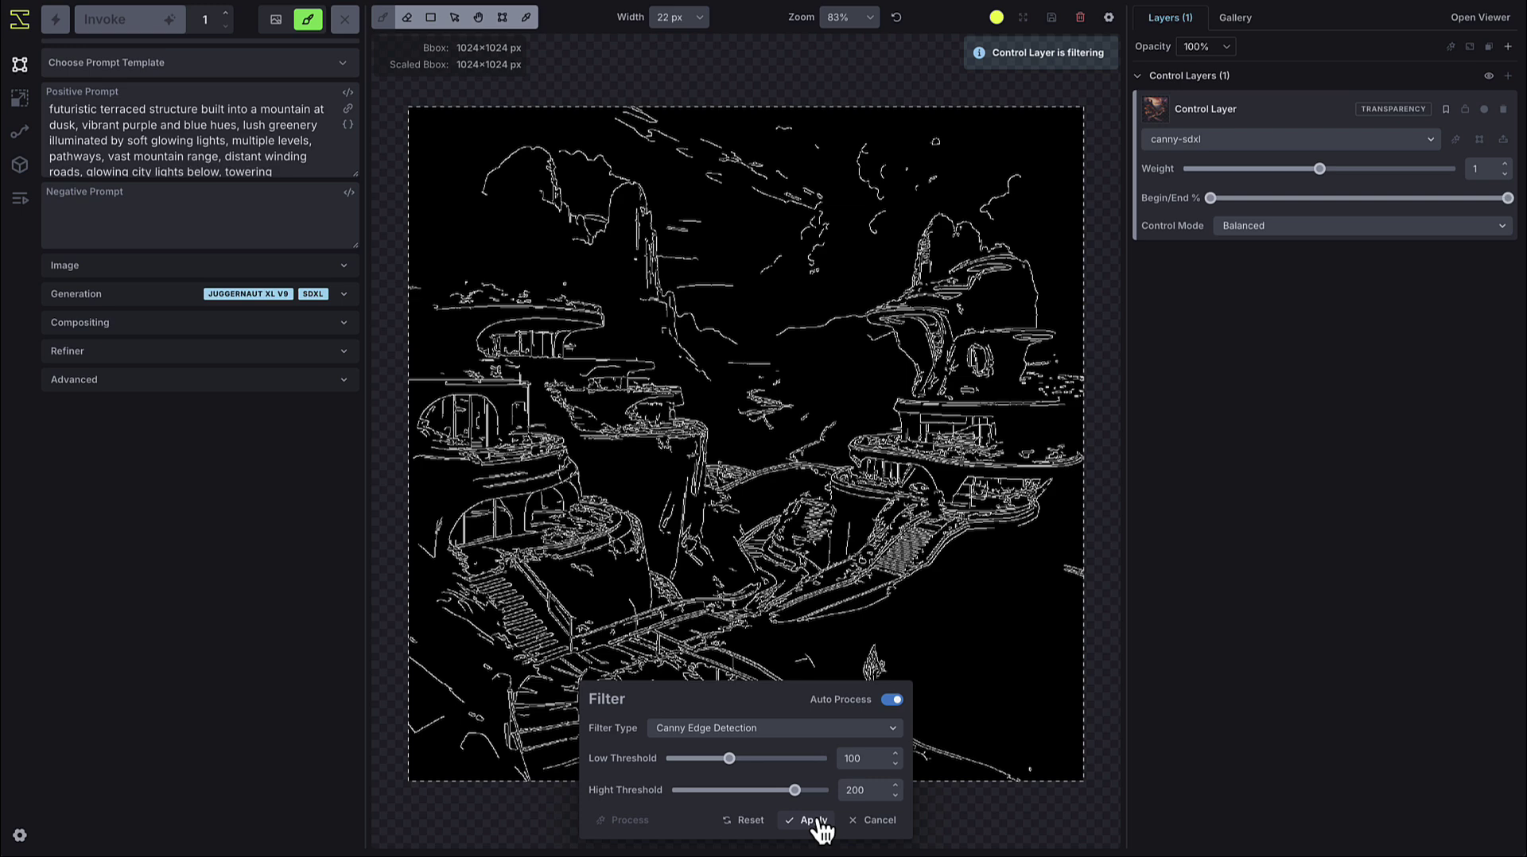
click(814, 820)
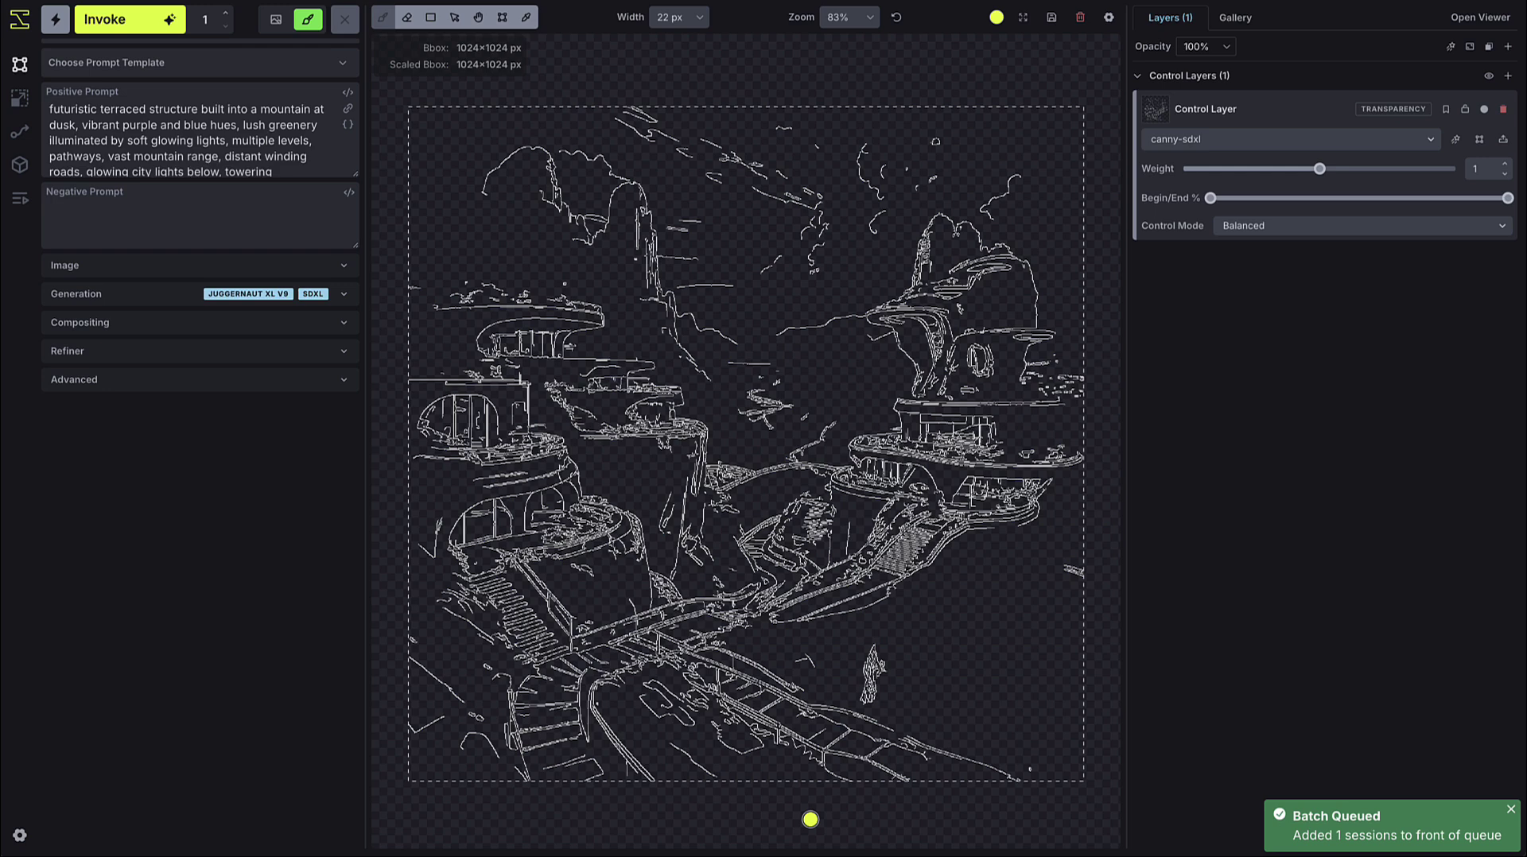
click(407, 17)
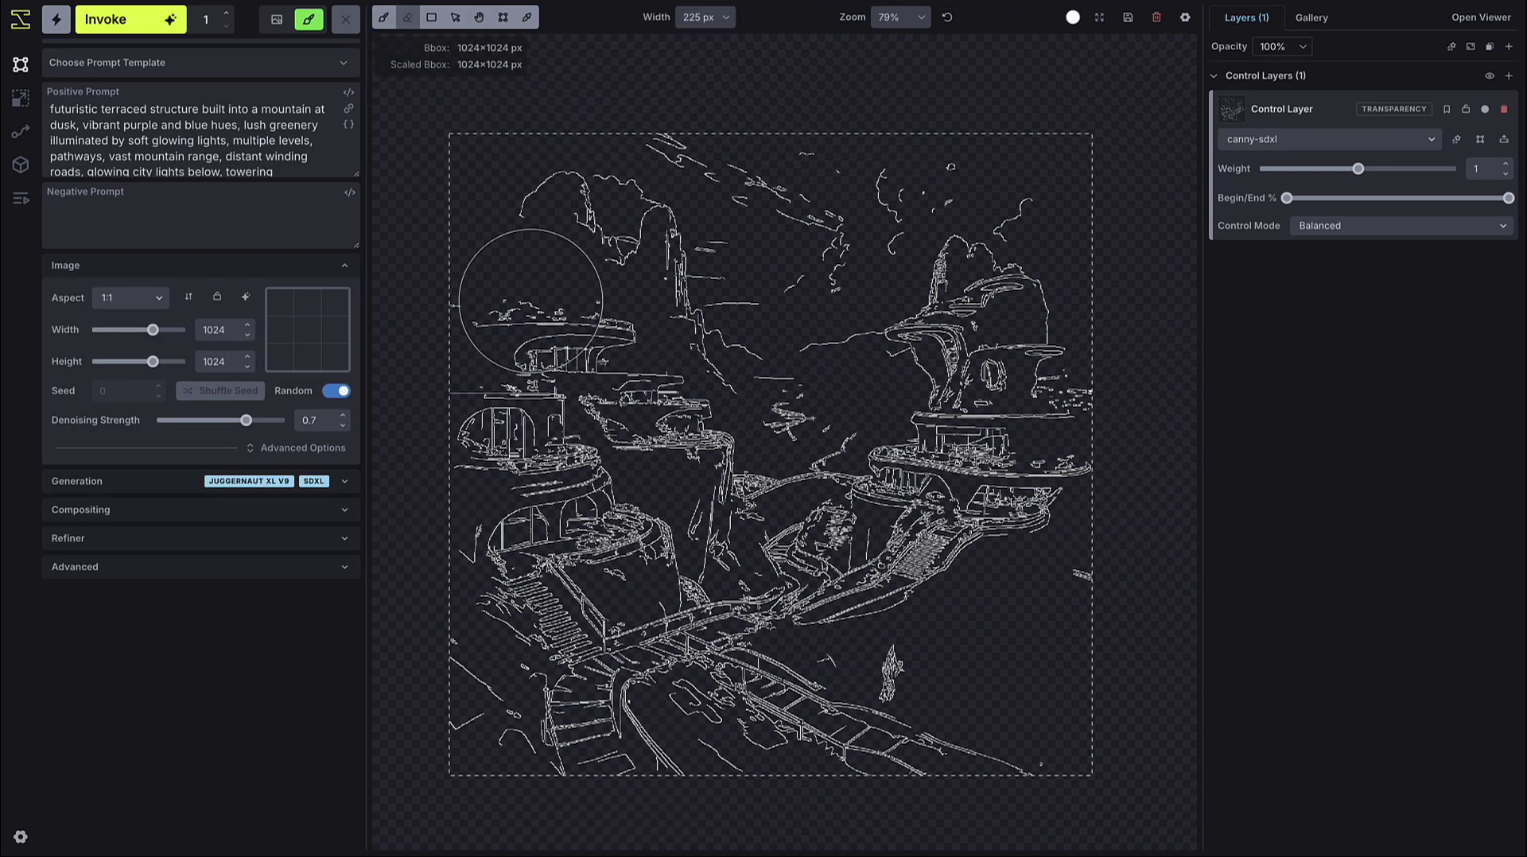
mouse_move(531, 301)
mouse_down()
mouse_move(545, 342)
mouse_move(613, 392)
mouse_move(647, 477)
mouse_move(618, 554)
mouse_move(514, 562)
mouse_move(467, 433)
mouse_move(471, 711)
mouse_up()
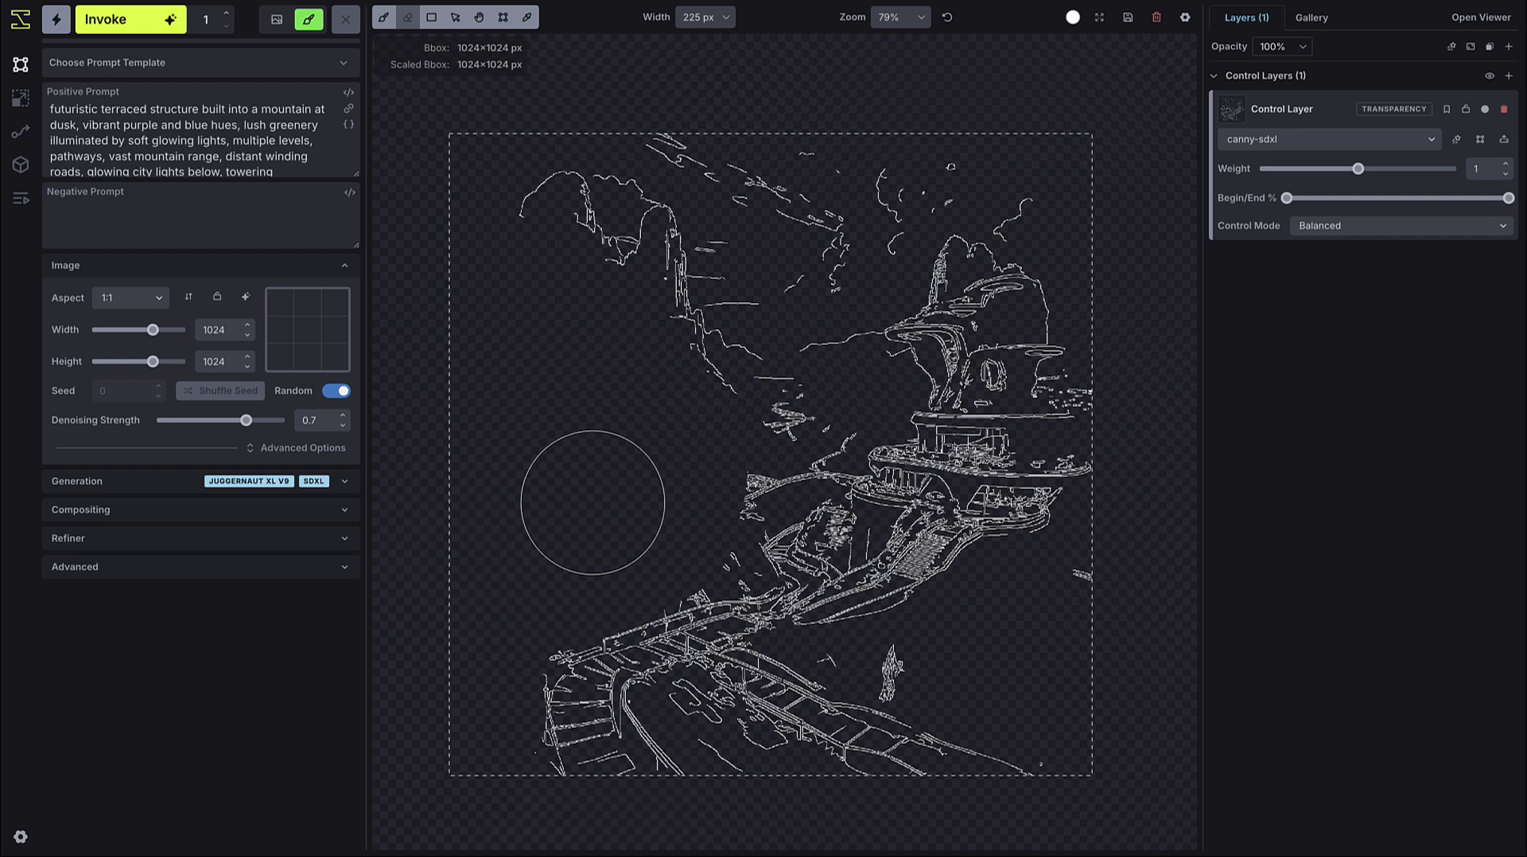
- Sketch two thin white lines on the control layer with a 2 px brush
click(383, 17)
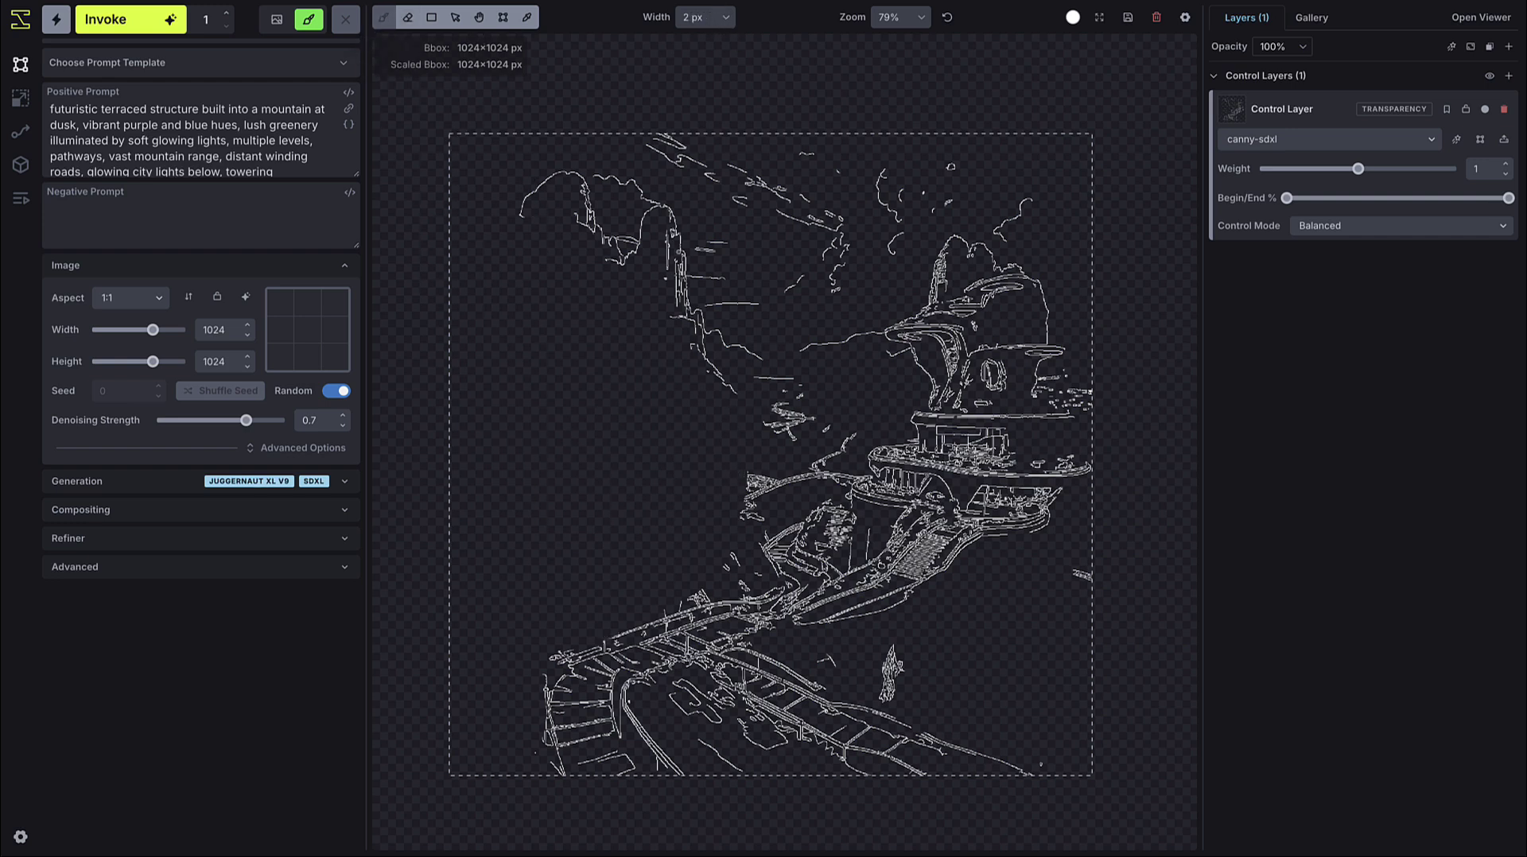
mouse_move(727, 420)
mouse_down()
mouse_move(621, 261)
mouse_move(540, 480)
mouse_move(493, 508)
mouse_move(450, 581)
mouse_up()
mouse_move(621, 262)
mouse_down()
mouse_move(570, 273)
mouse_move(544, 260)
mouse_move(520, 214)
mouse_move(499, 265)
mouse_up()
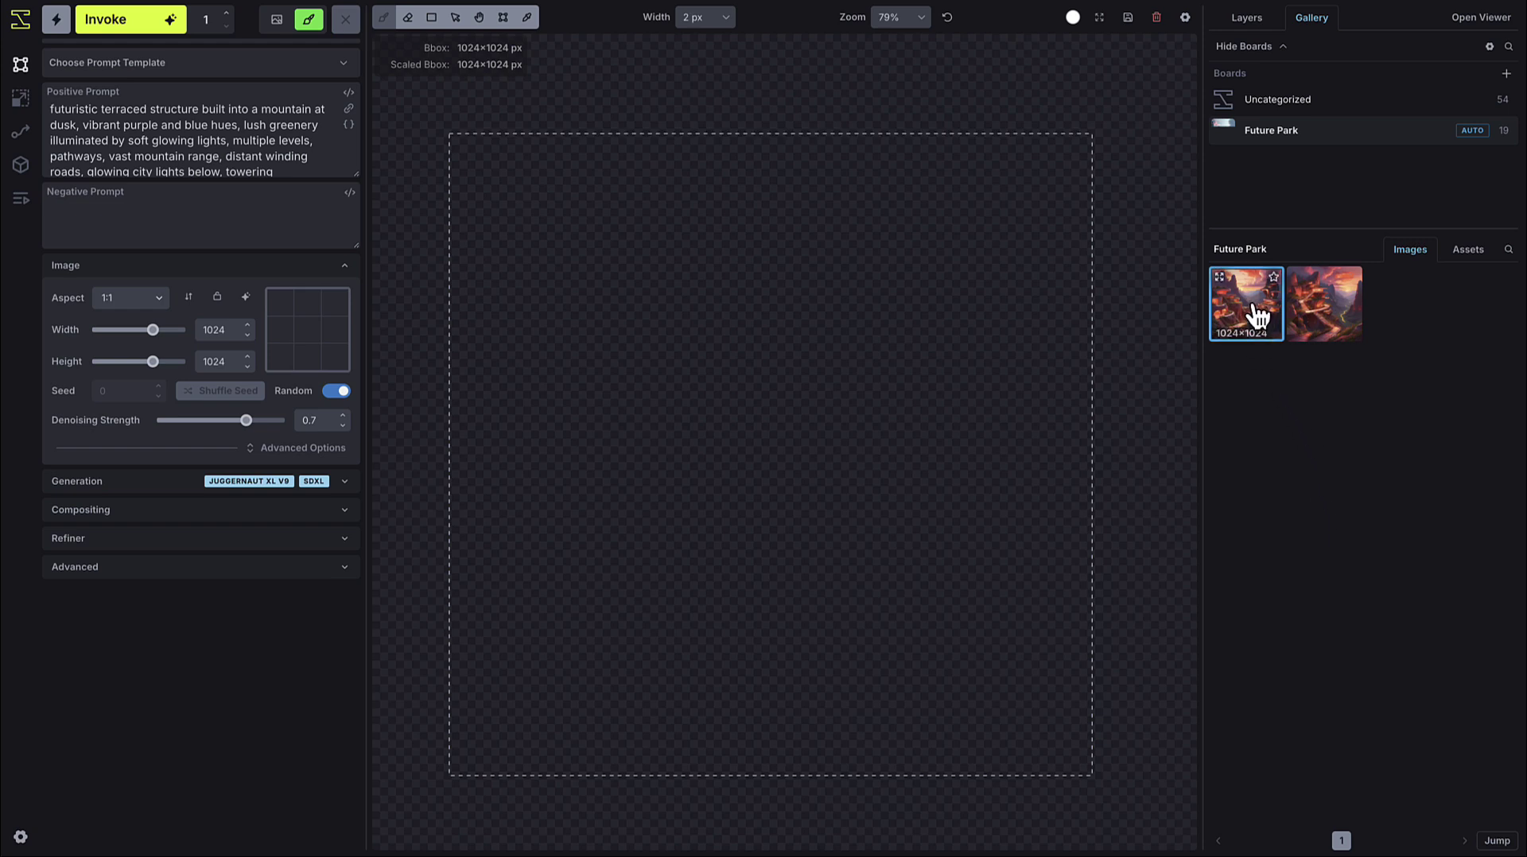
- Set the purple dusk city image as a global reference image and show the layers list
drag(1256, 317, 1008, 646)
click(1238, 27)
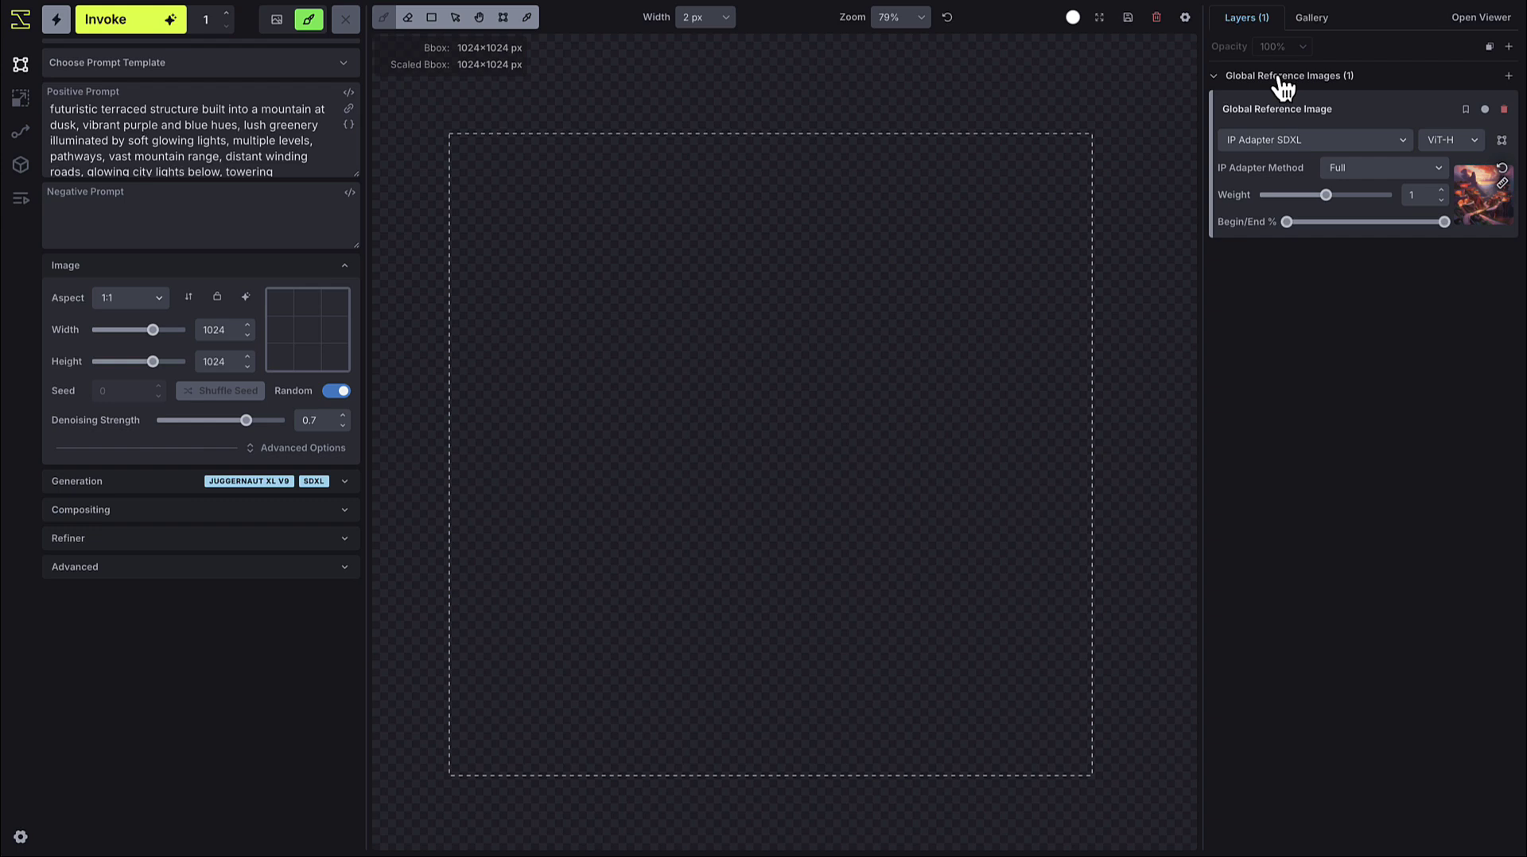
- Add an empty global reference image and set the city reference to Full method, weight 0.45
click(1509, 47)
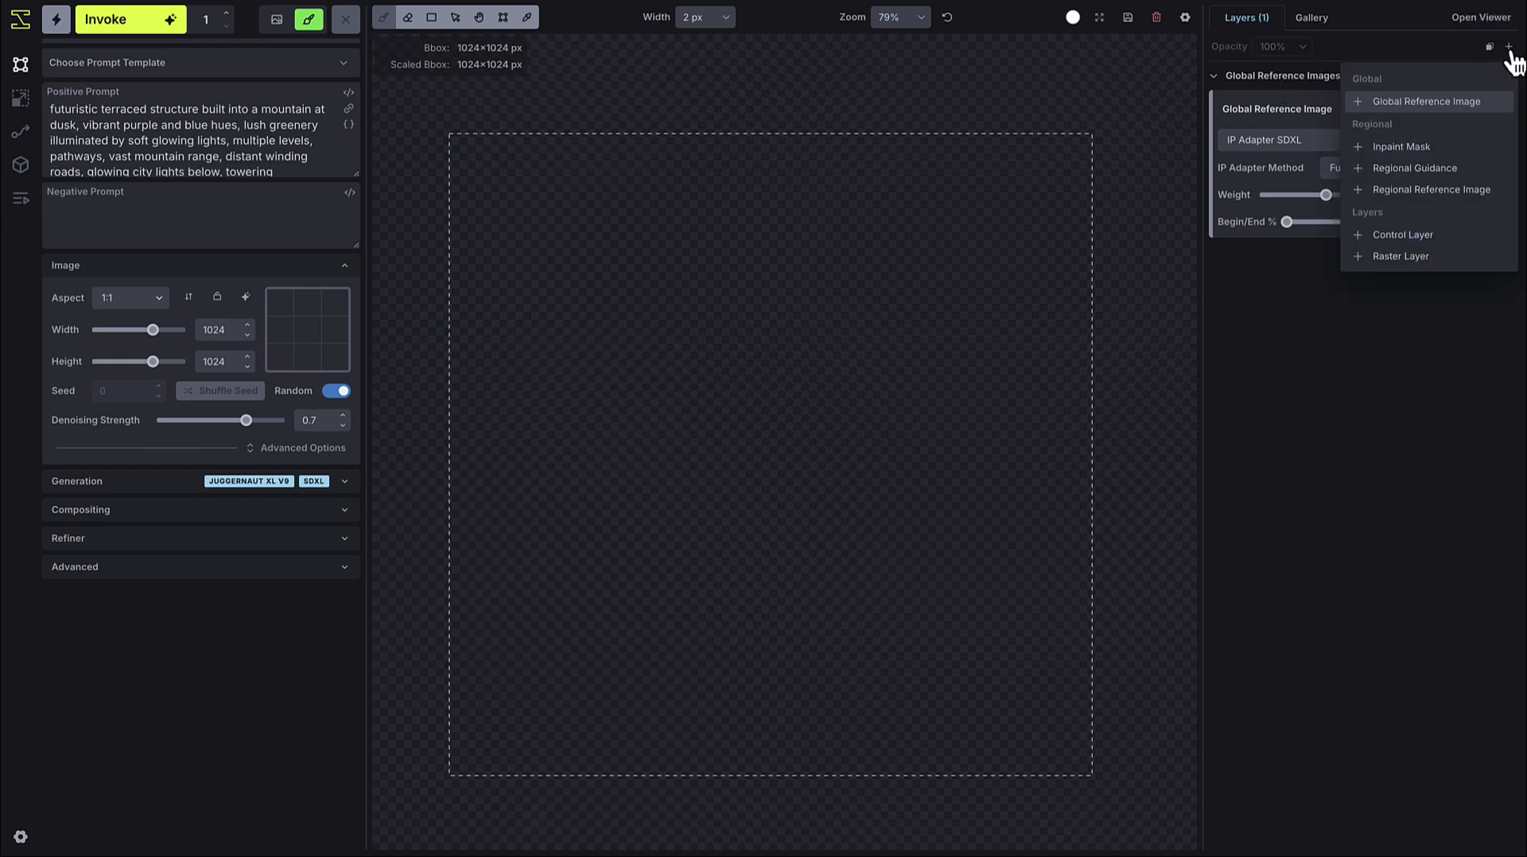
click(1439, 102)
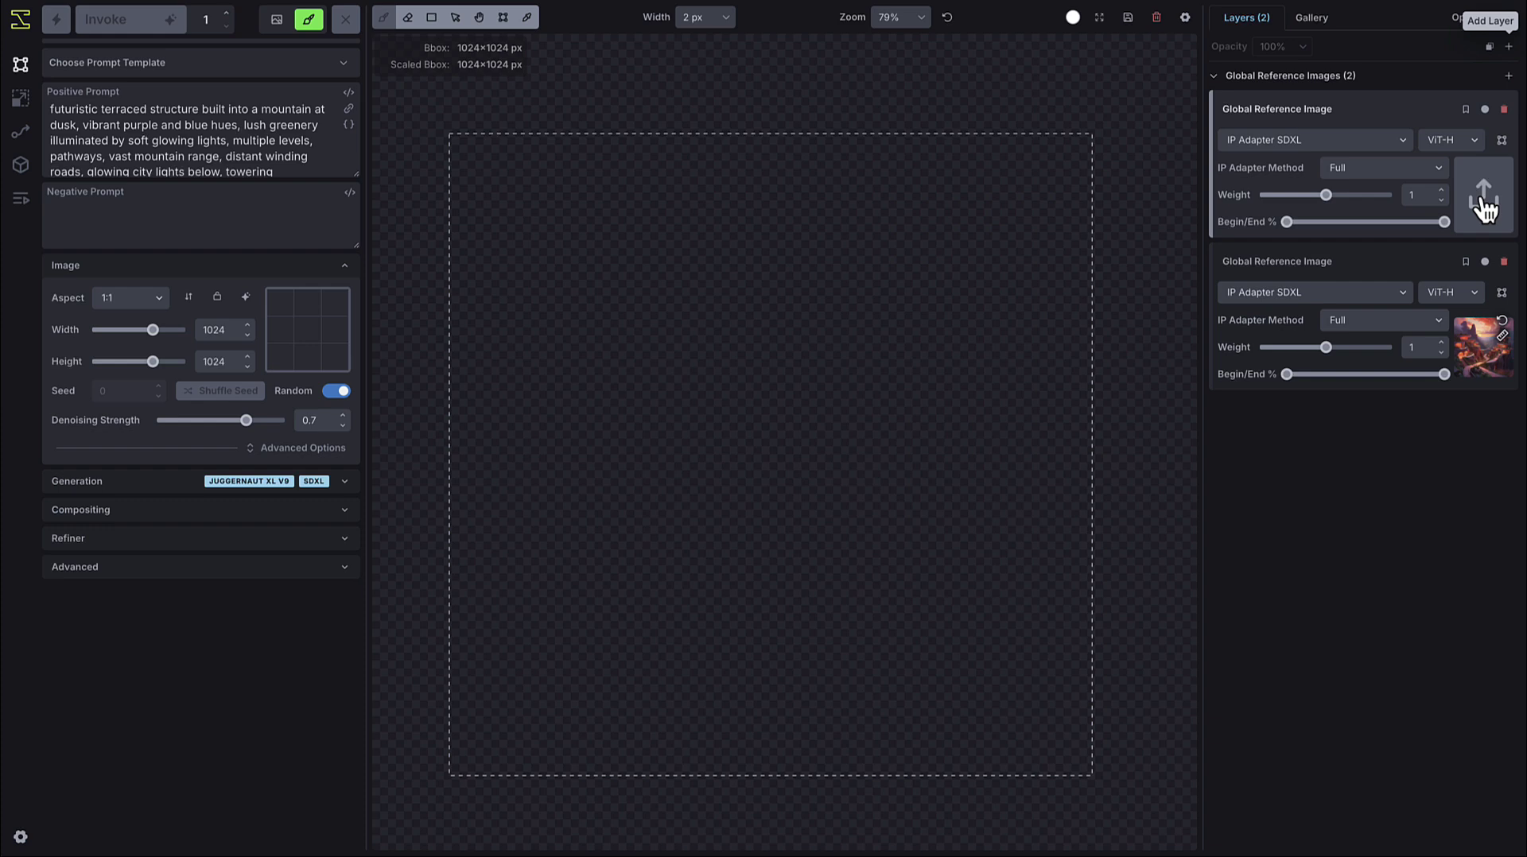
click(1342, 319)
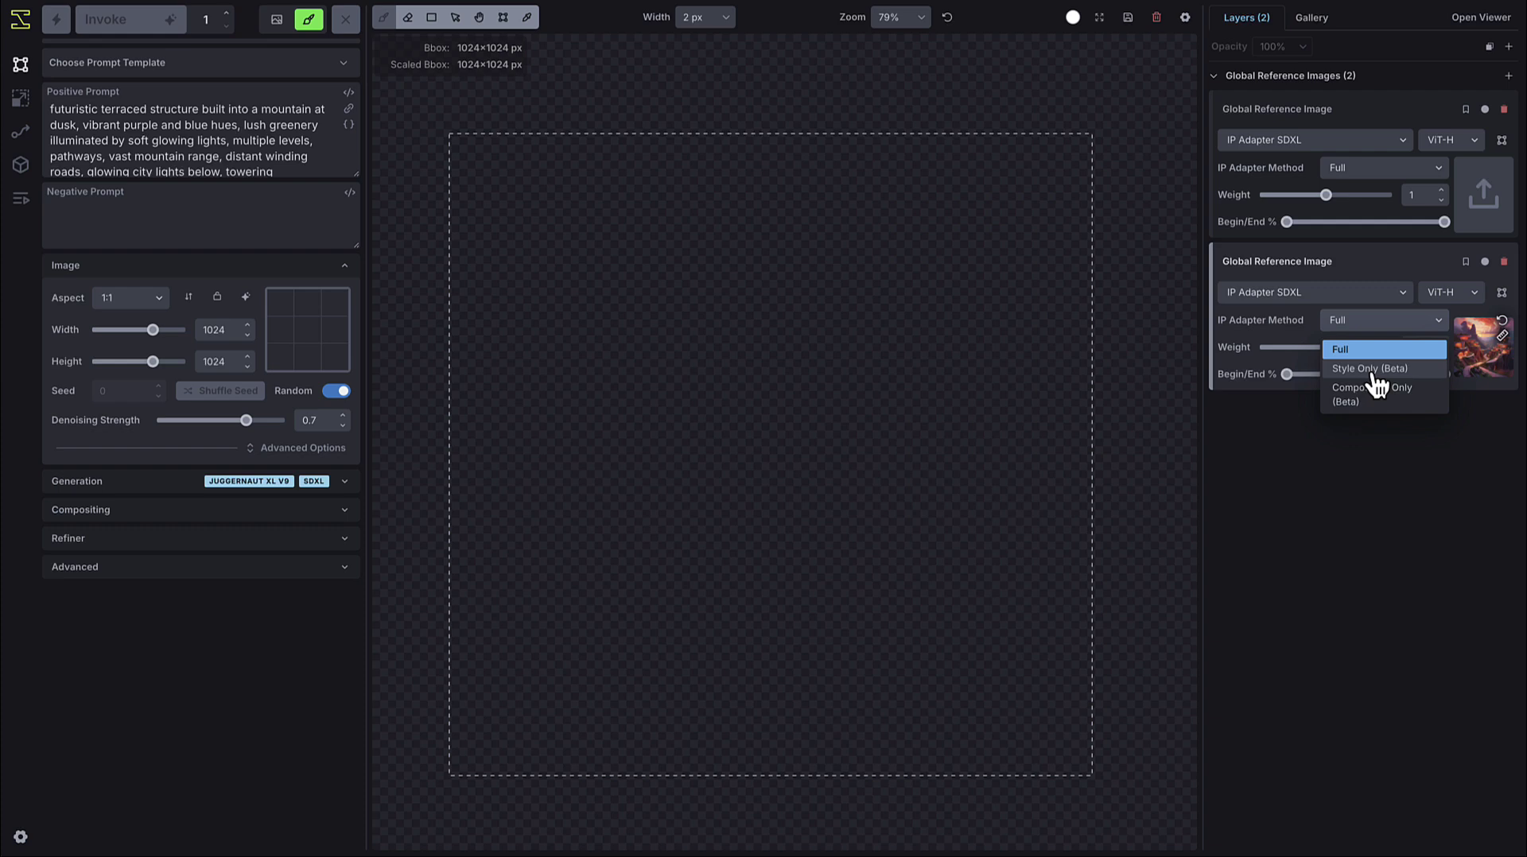
click(1289, 348)
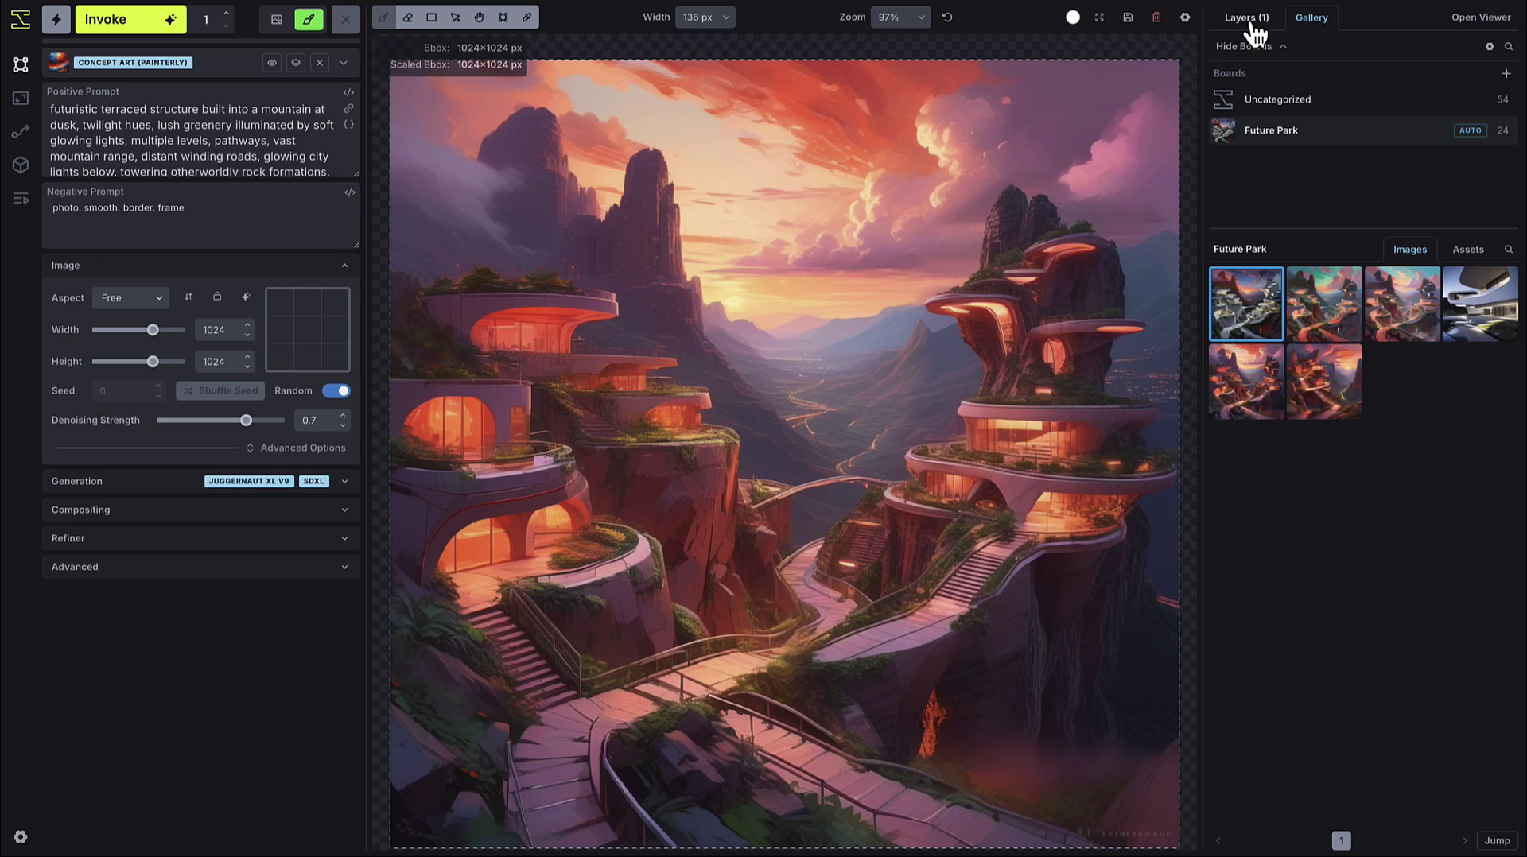
- Show the layers list with its single raster layer and bring up the layer types to add
click(1248, 19)
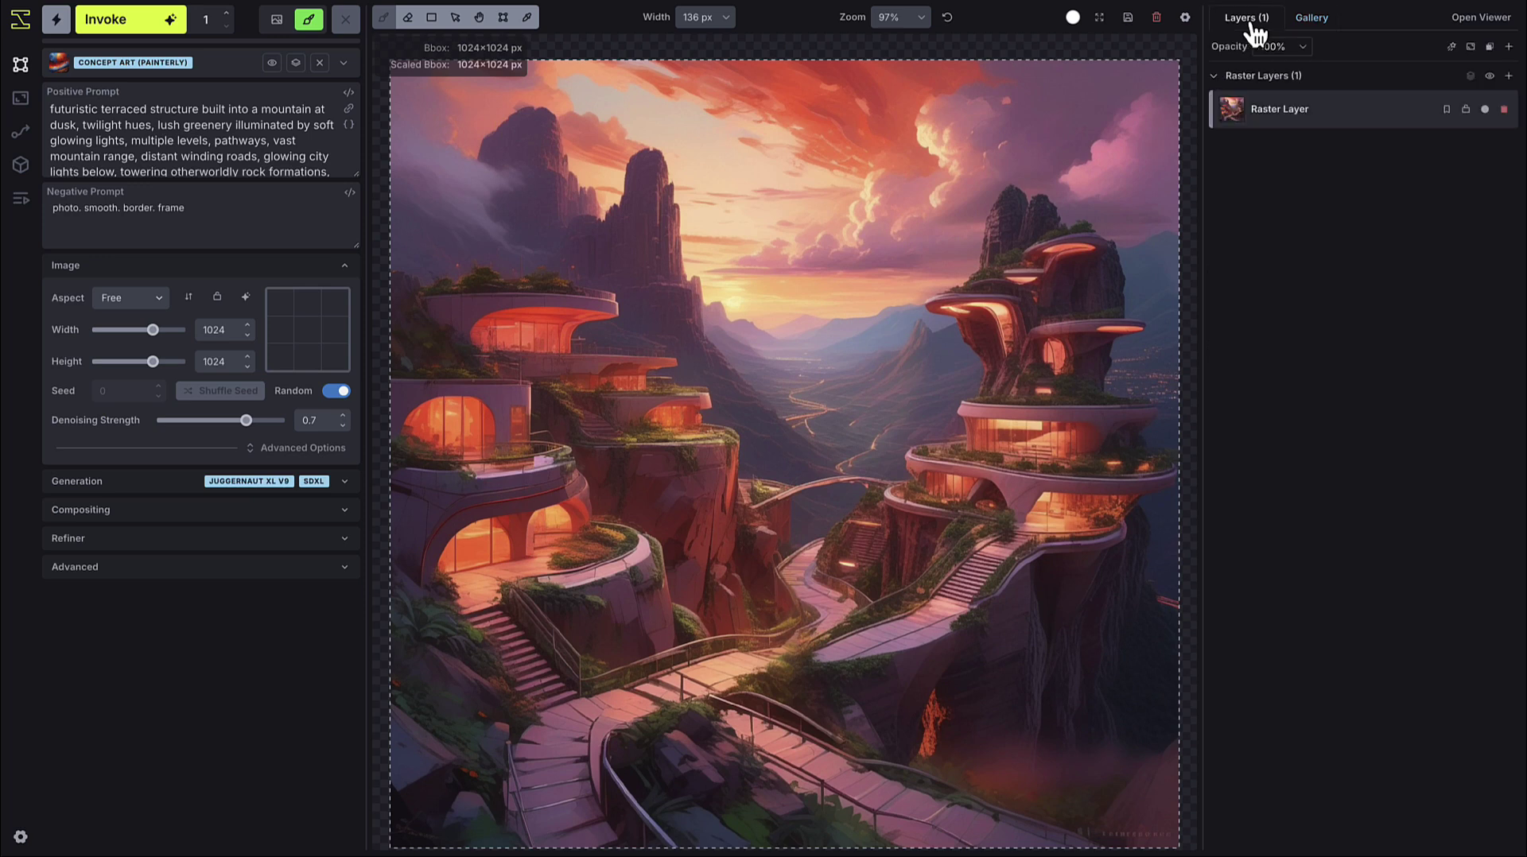
click(1509, 47)
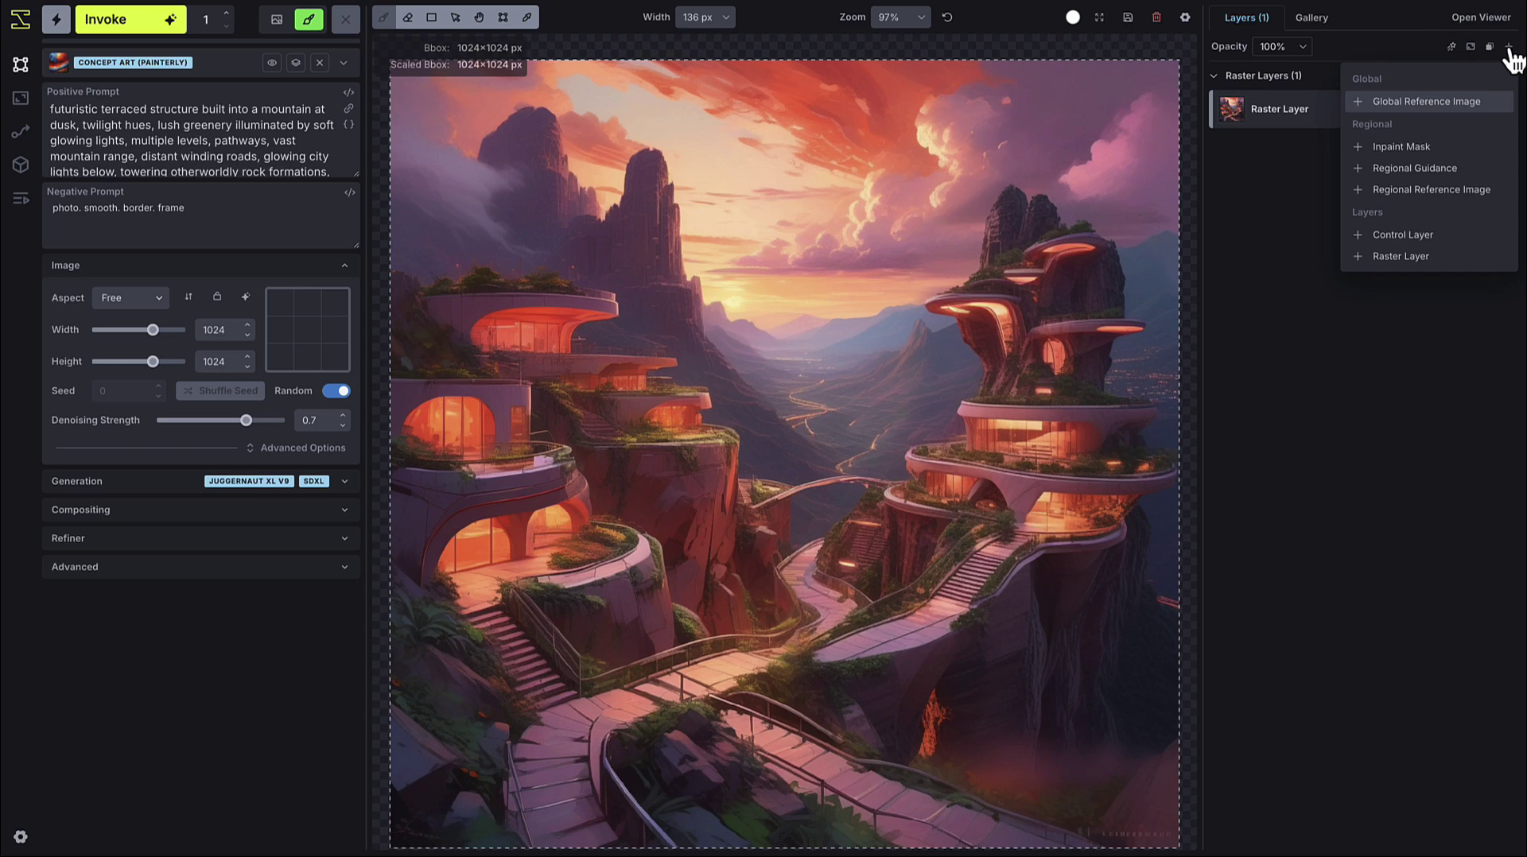
- Inpaint-mask the right tower's upper rock, regenerate it, and accept the result as a new layer
click(1449, 147)
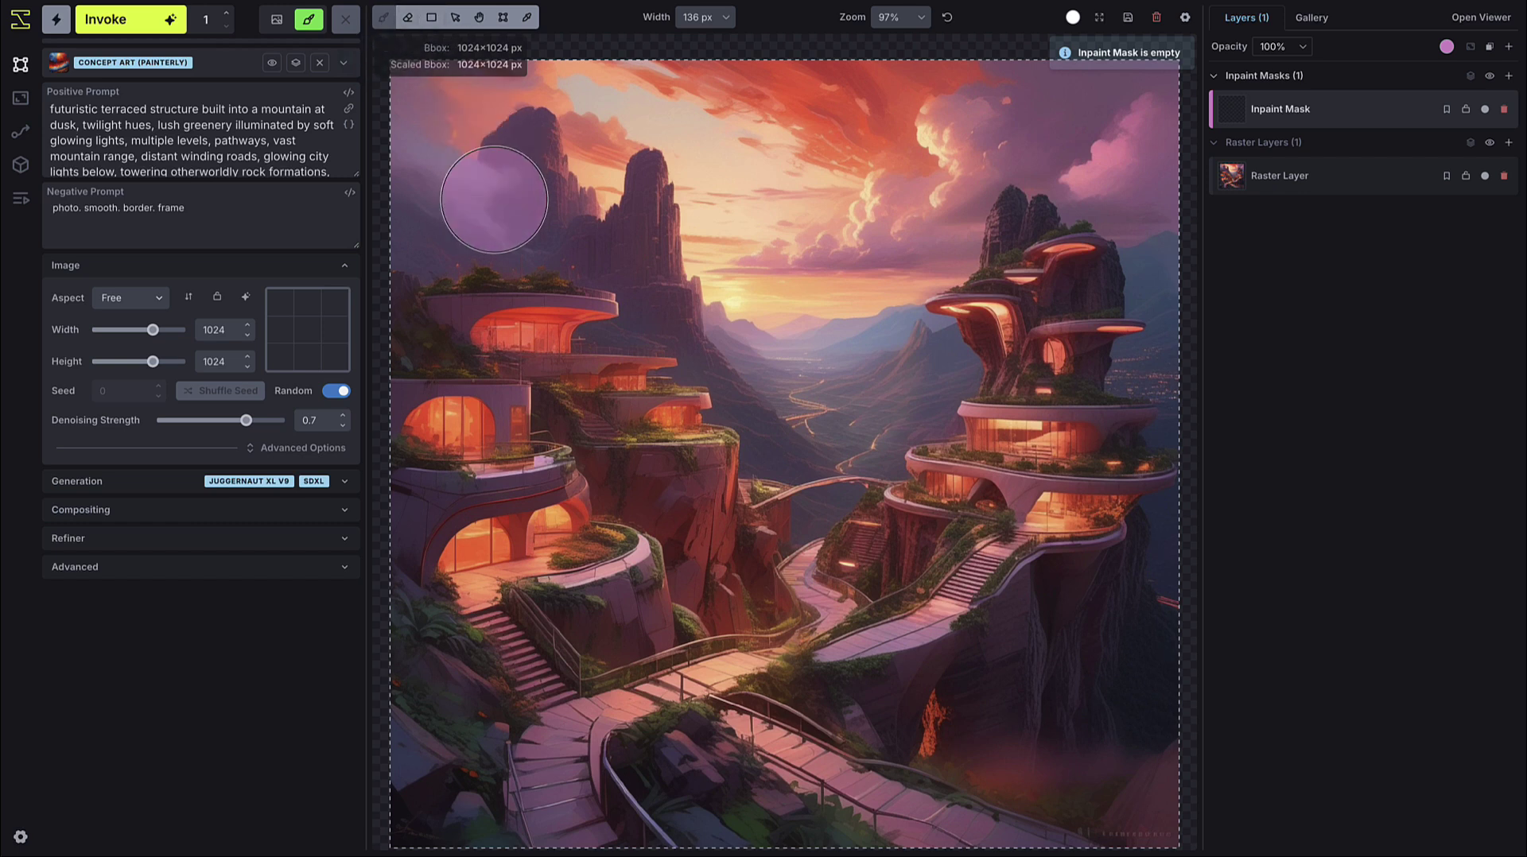
mouse_move(986, 255)
mouse_down()
mouse_move(1091, 370)
mouse_move(955, 557)
mouse_move(979, 271)
mouse_move(1090, 324)
mouse_move(981, 294)
mouse_up()
click(121, 24)
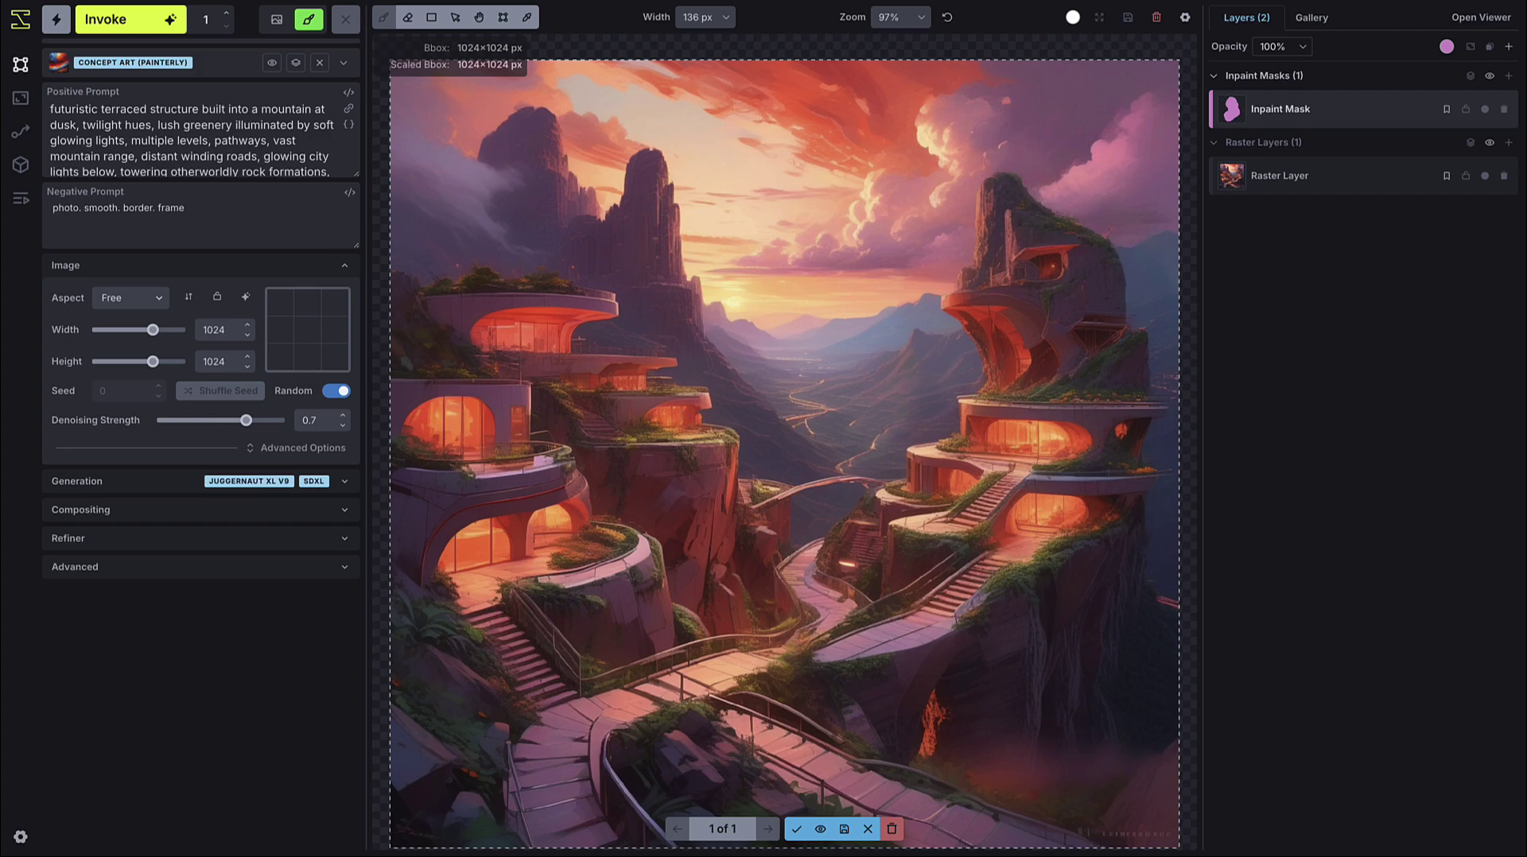
click(796, 828)
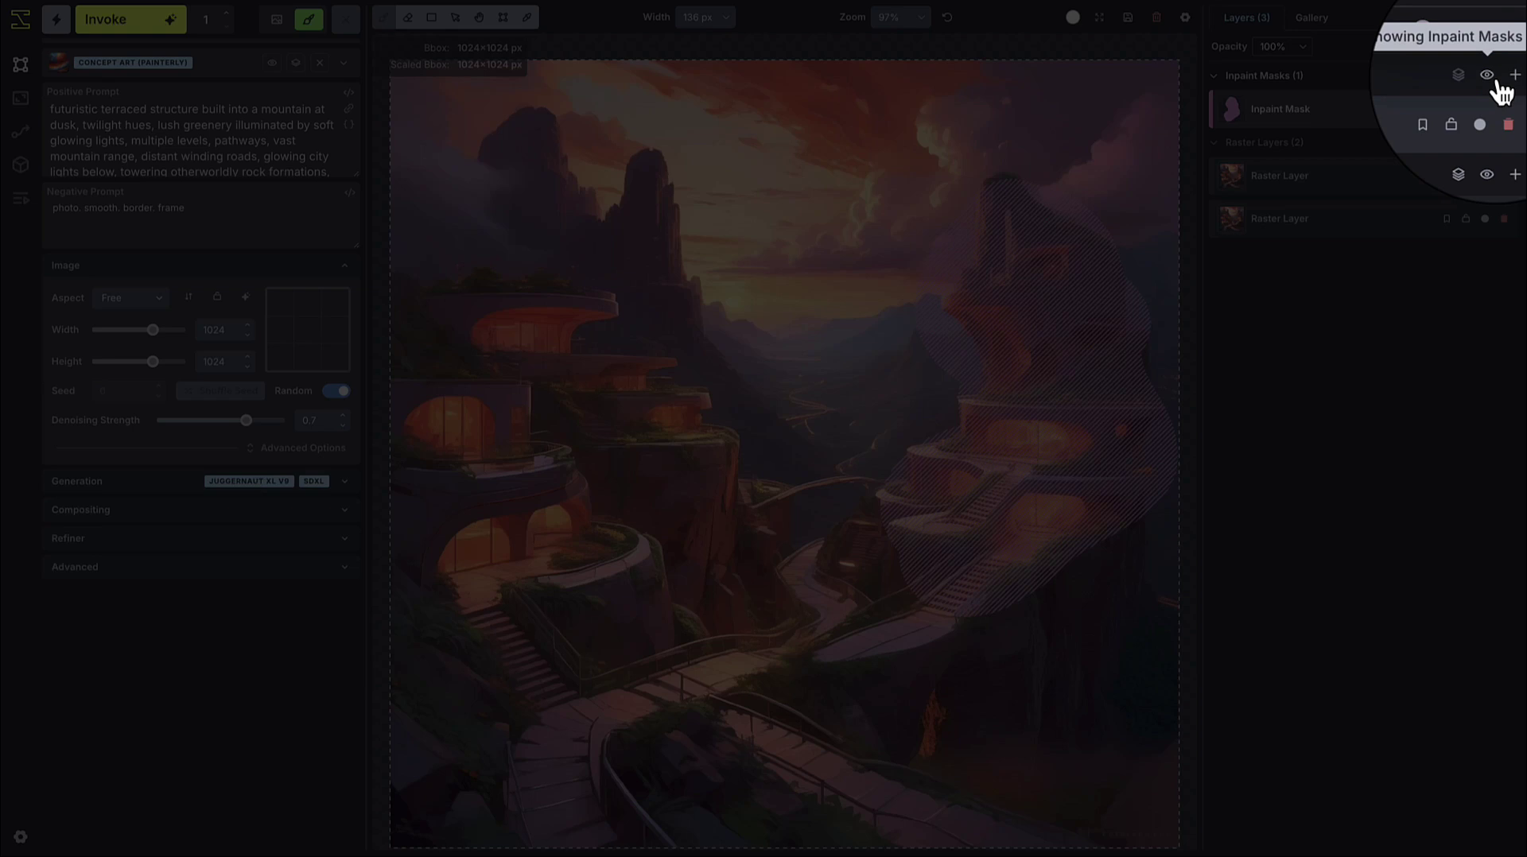
- Move the pink inpaint mask over the left terraced buildings and enlarge it with Transform
click(1485, 108)
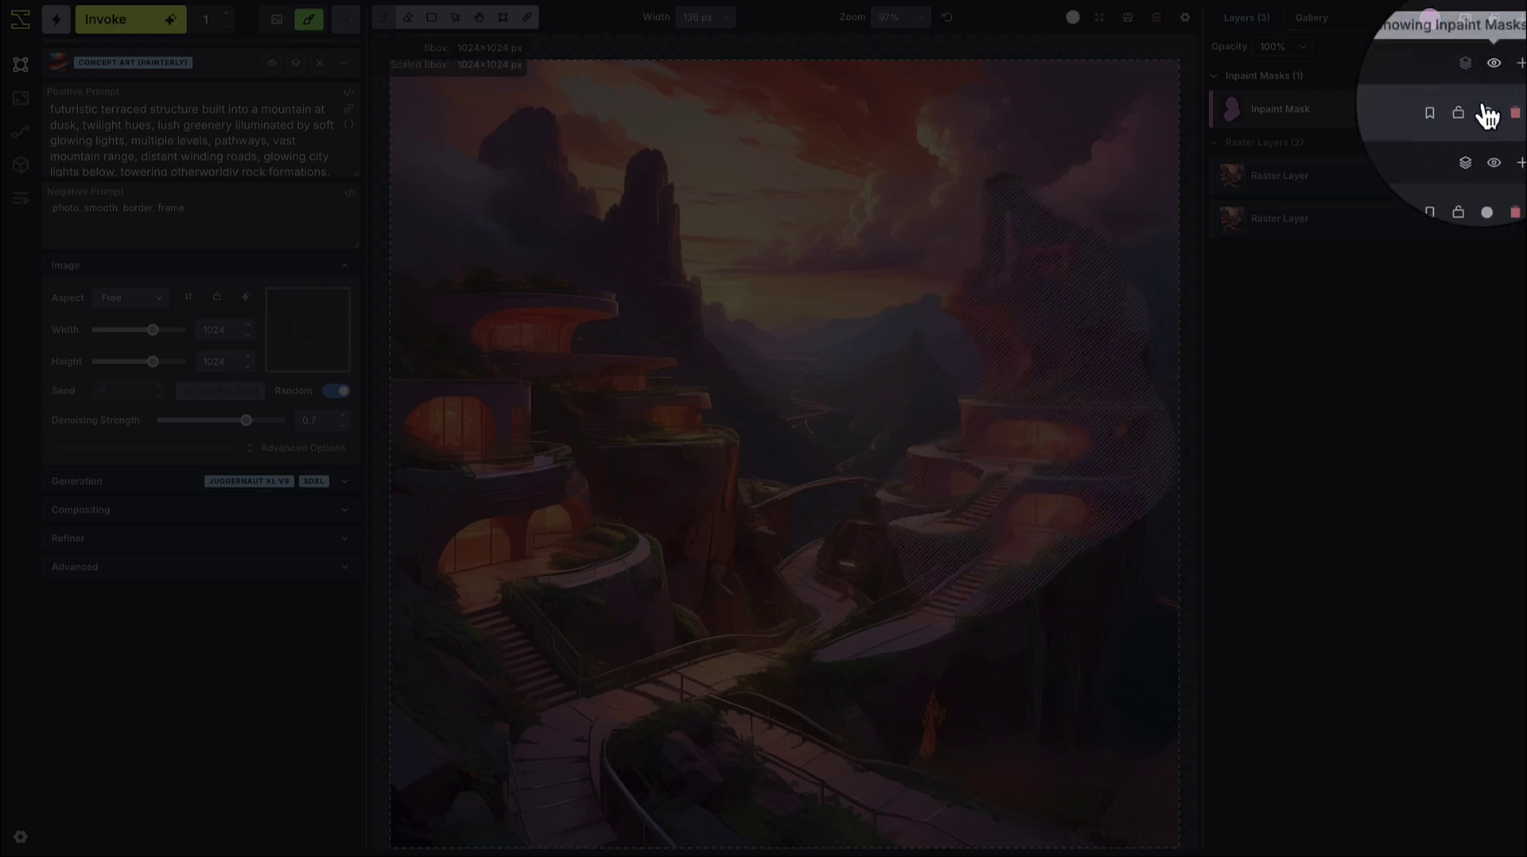
click(1484, 109)
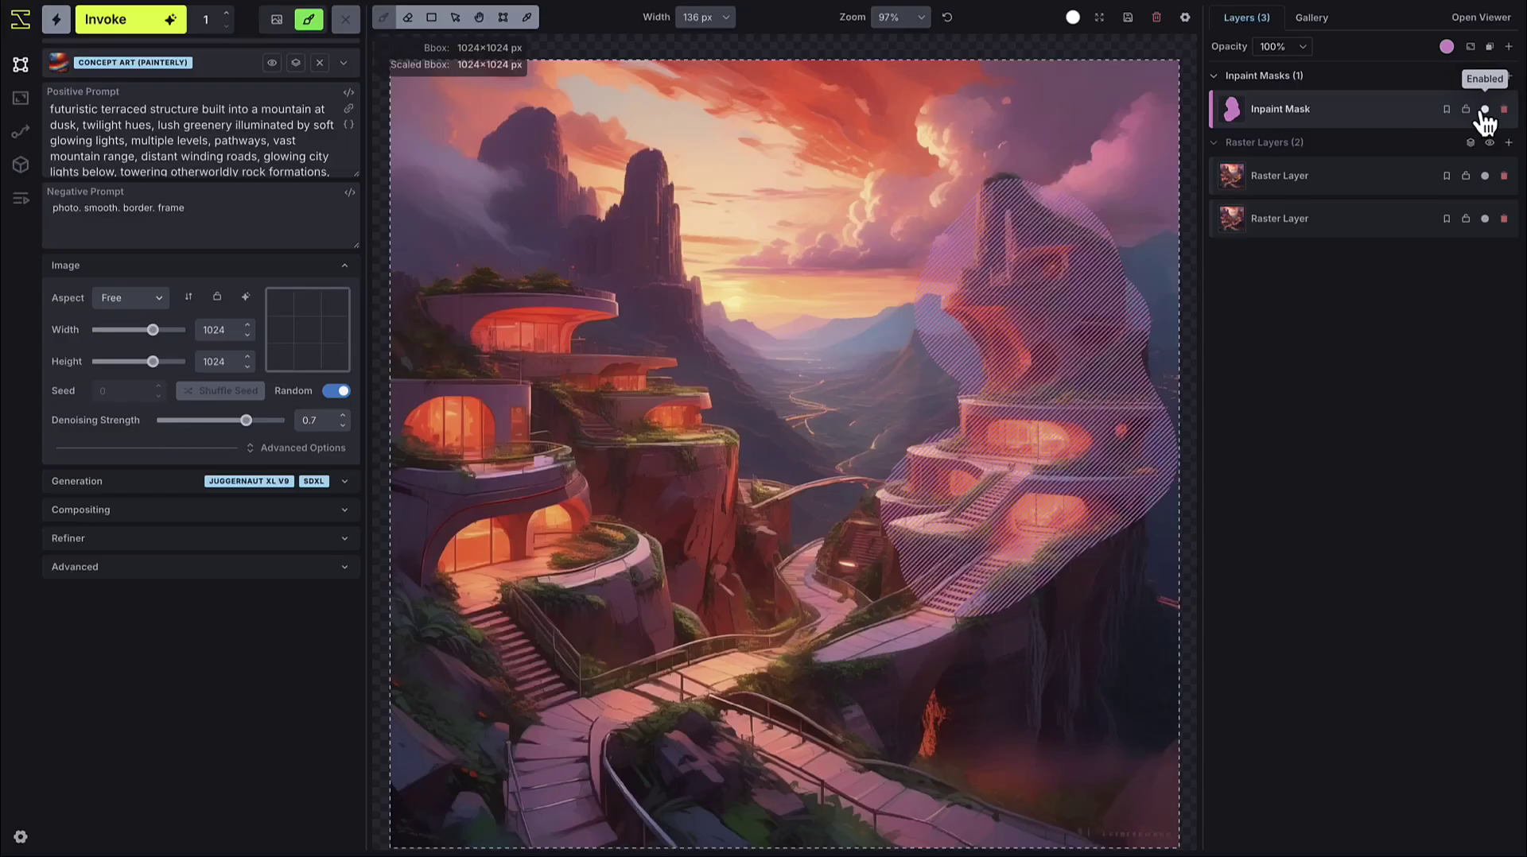
drag(958, 374, 560, 457)
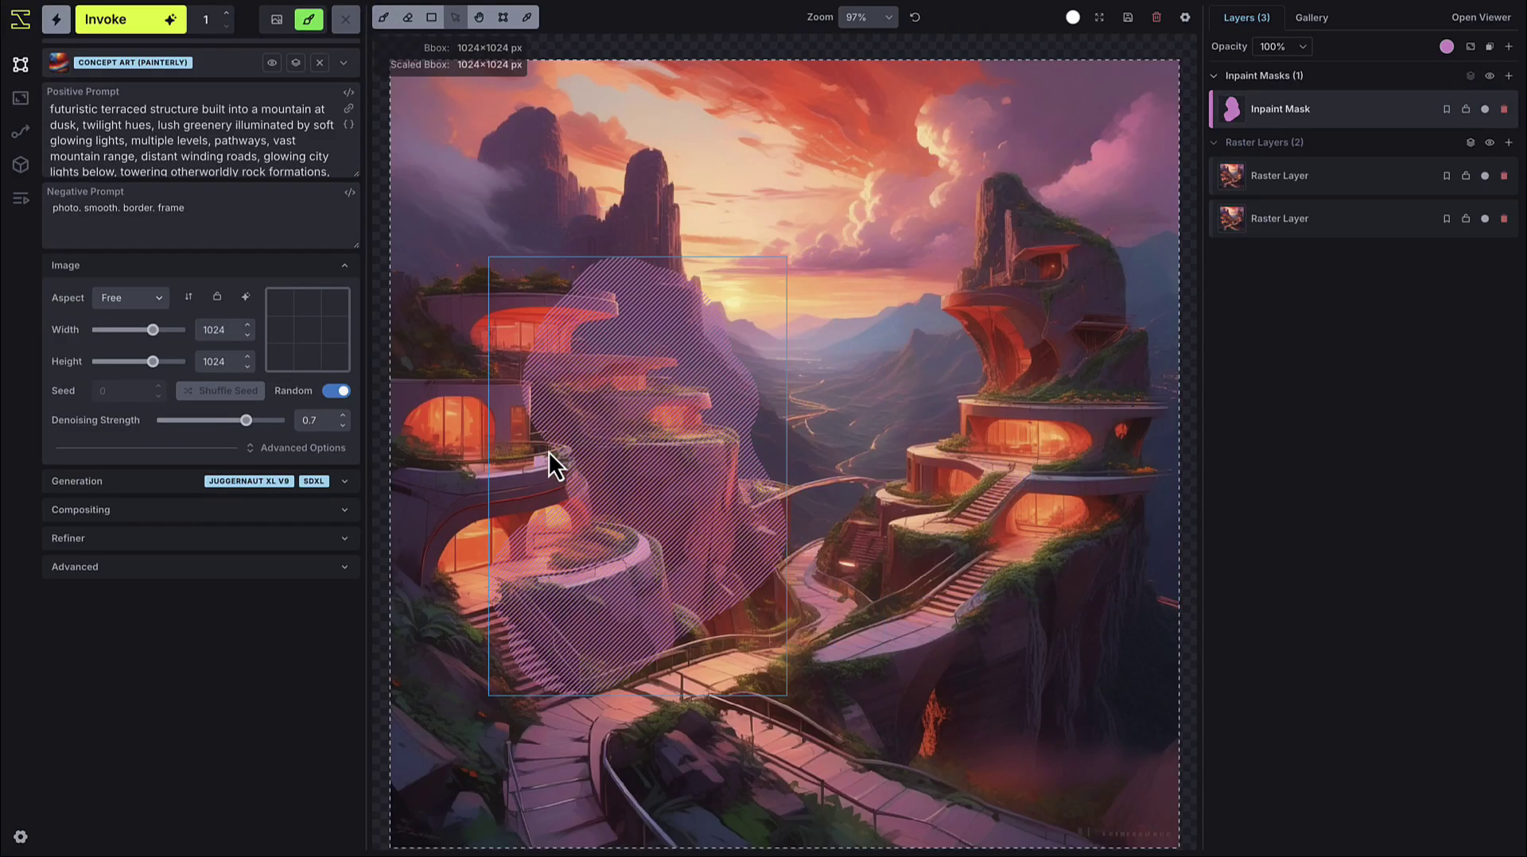
click(1471, 47)
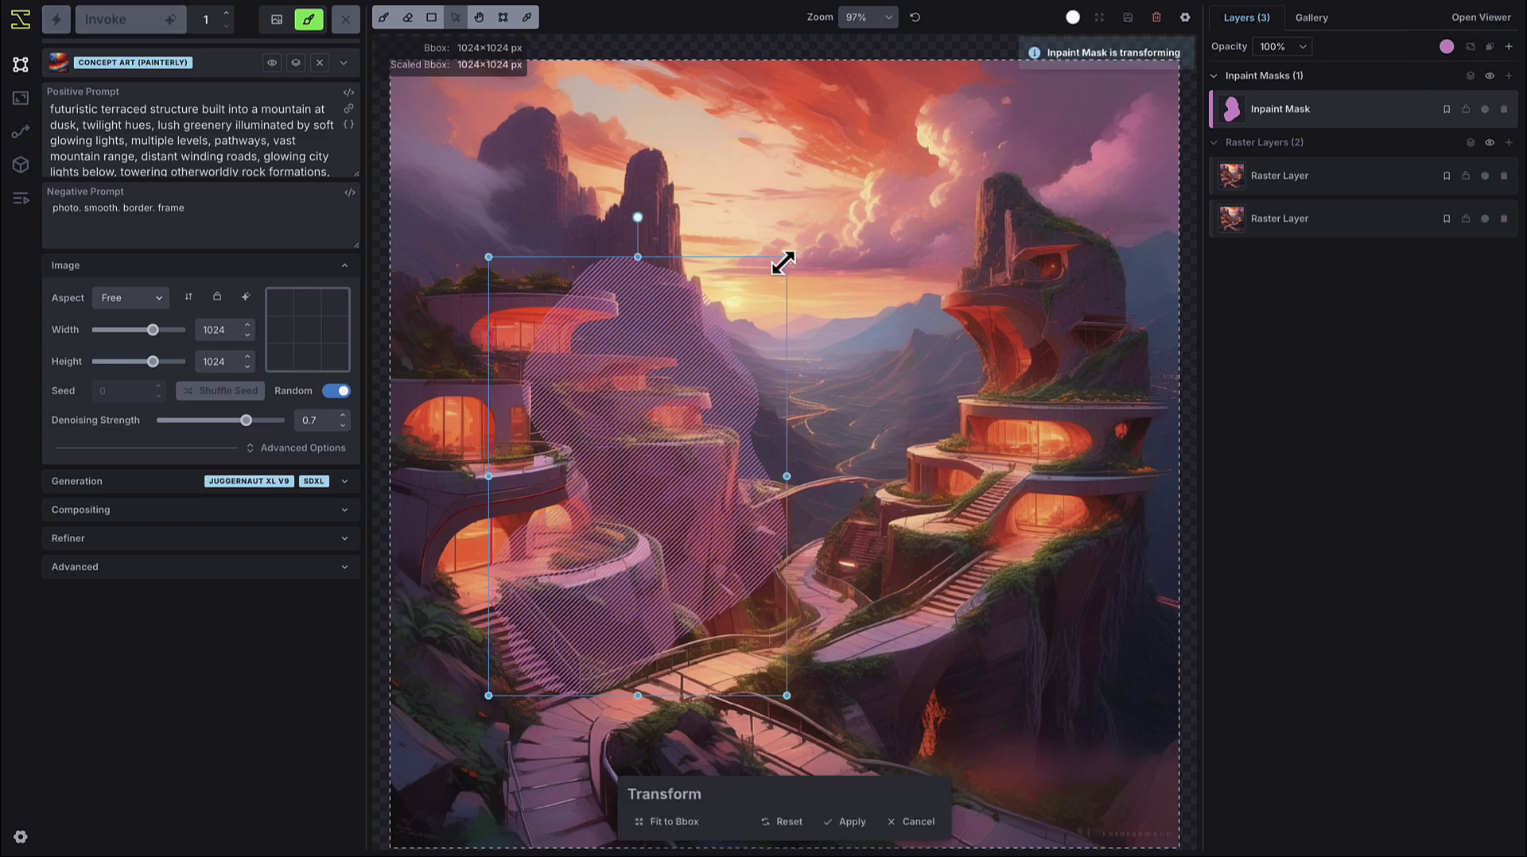
drag(785, 257, 975, 179)
drag(682, 389, 573, 480)
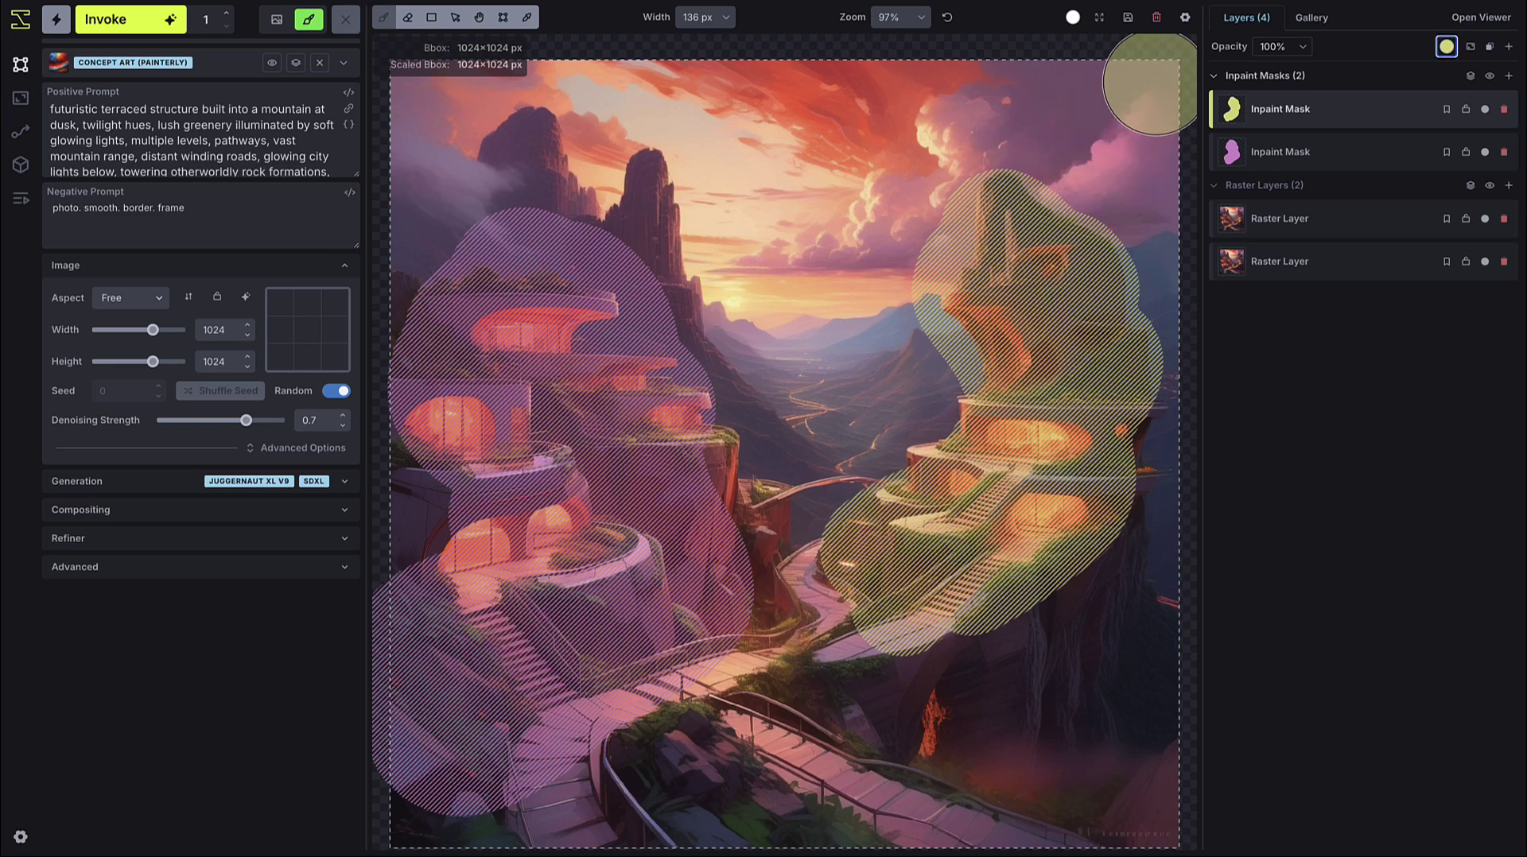
- Regenerate the green-masked tower and the left masked buildings, accepting each result
click(502, 16)
key(ctrl+Return)
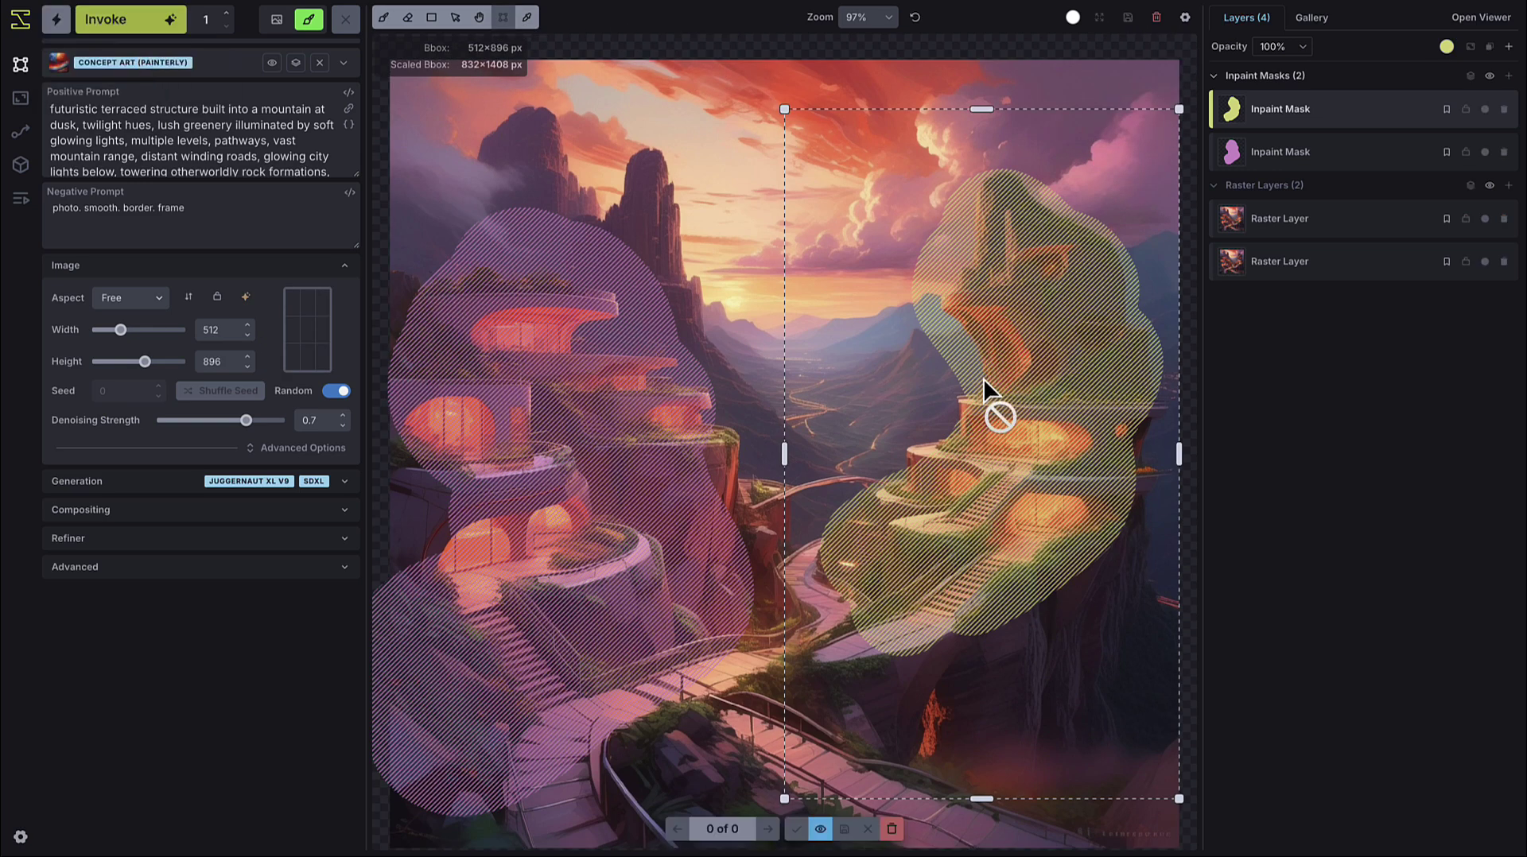
key(Return)
drag(994, 423, 406, 401)
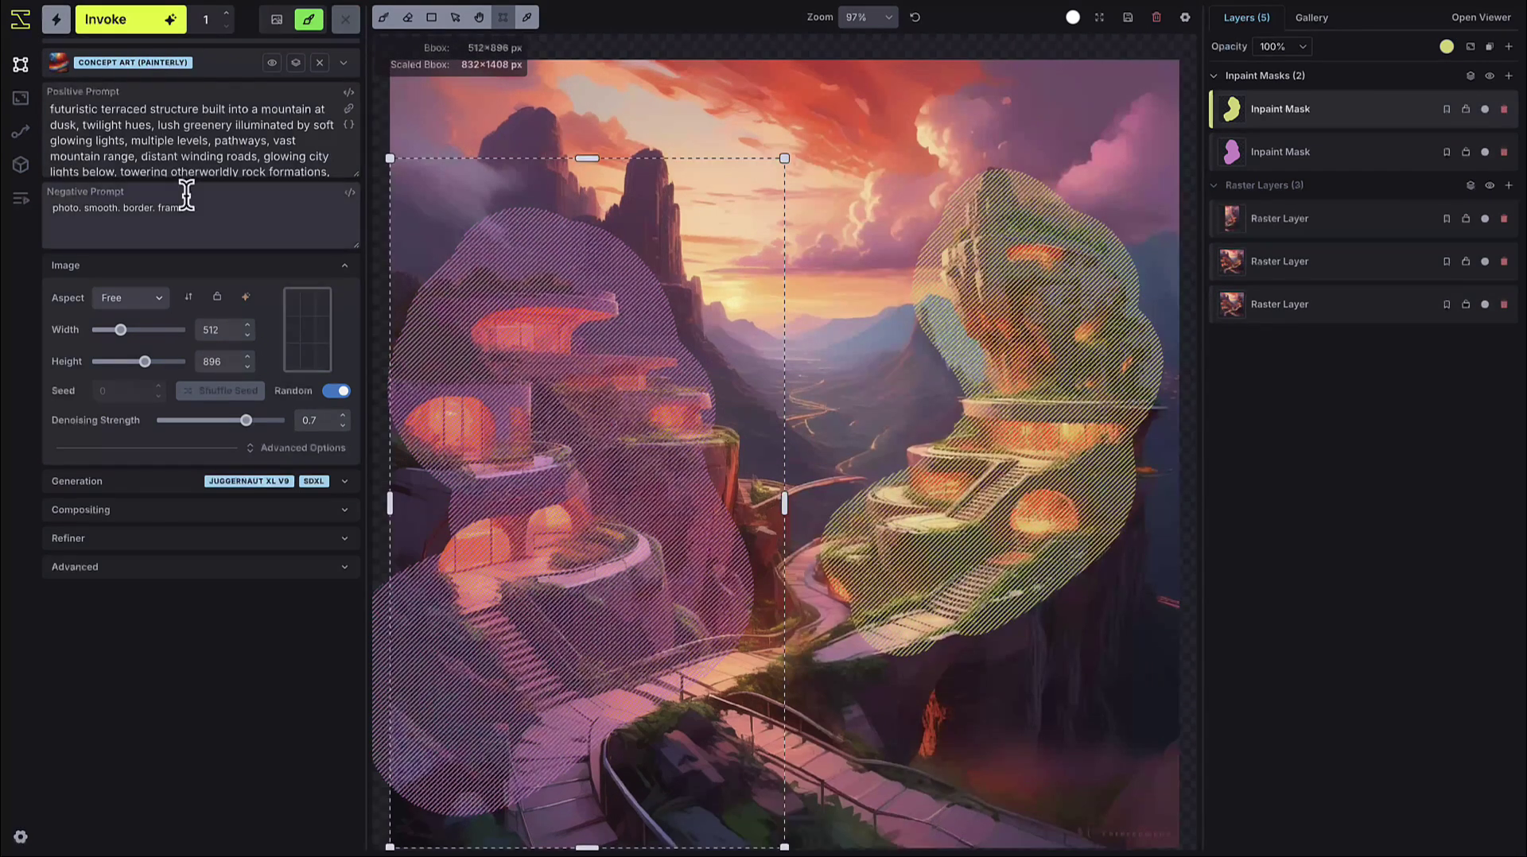
click(143, 32)
key(Return)
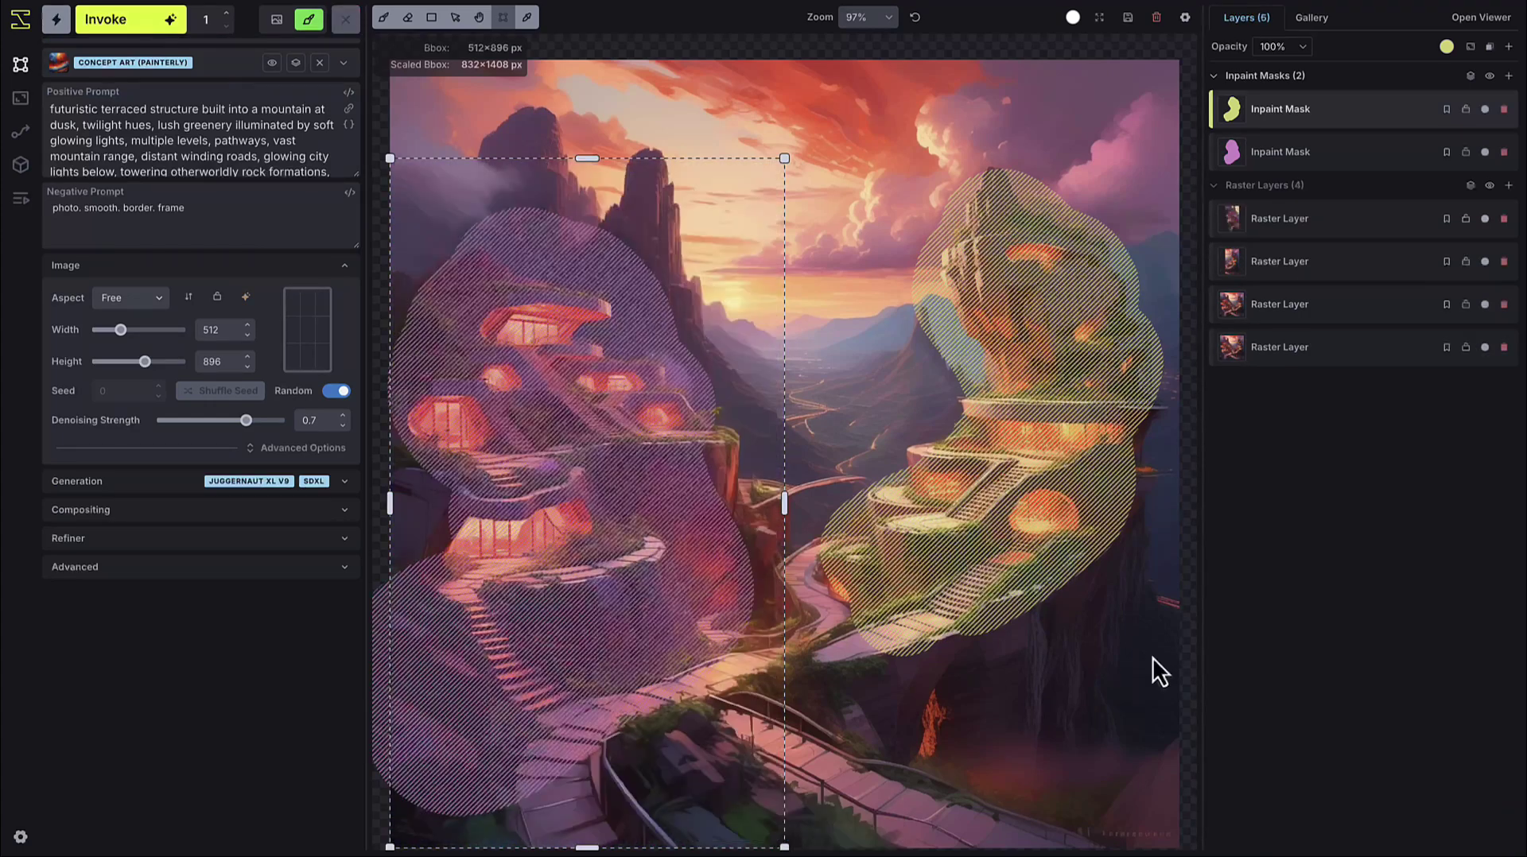
- Hide the inpaint masks, frame the whole image, and save the composite to the gallery
key(shift+h)
drag(784, 158, 1169, 48)
right_click(601, 326)
click(723, 433)
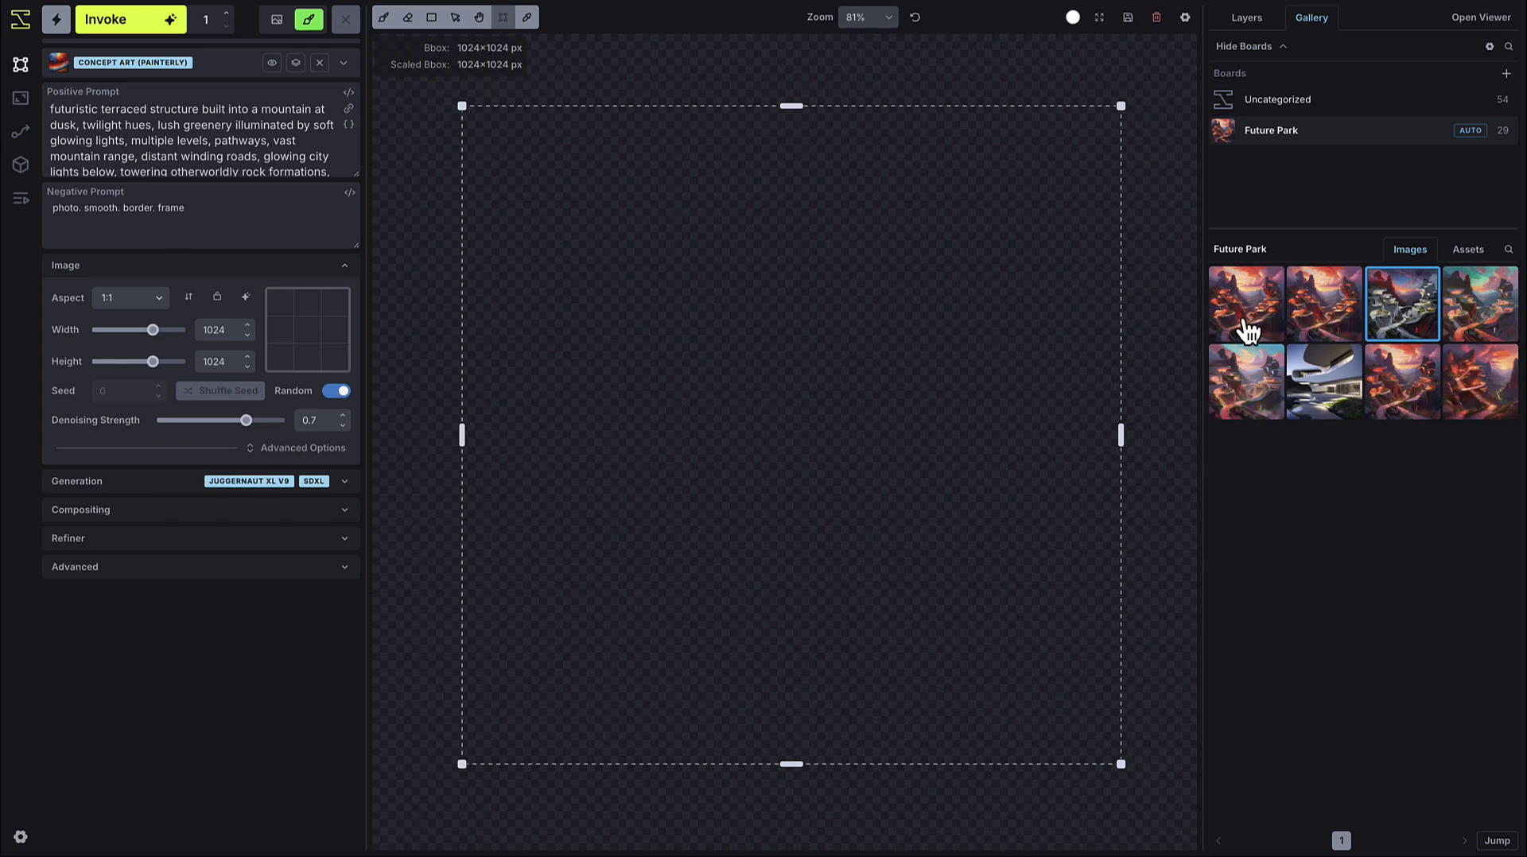
- Place the first gallery image as a raster layer and reshape the box to 1024×896 above it
drag(1251, 318, 577, 226)
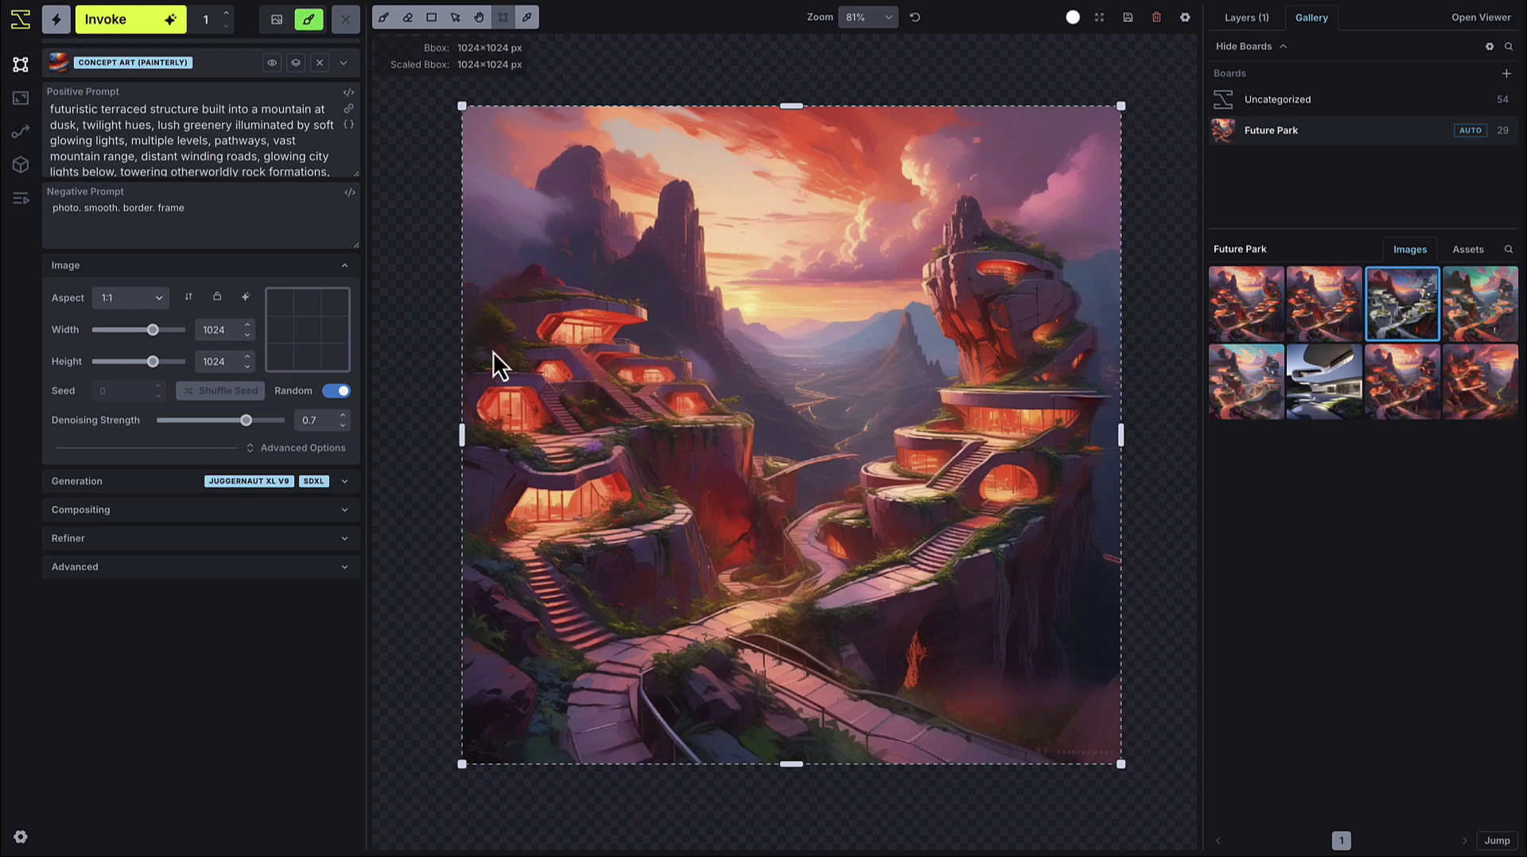
scroll(595, 393, down, 3)
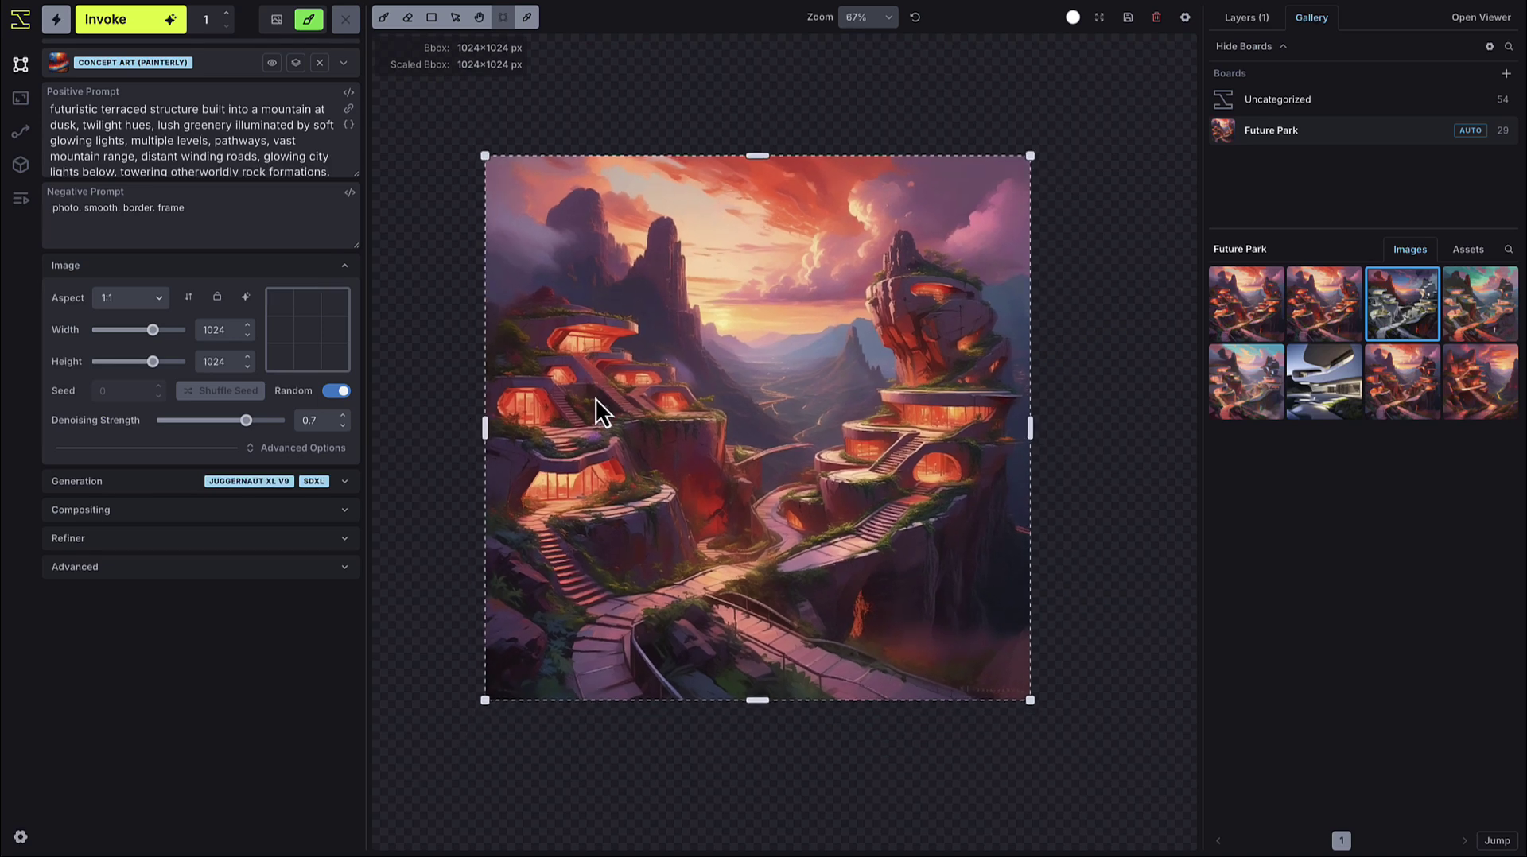
scroll(596, 402, down, 1)
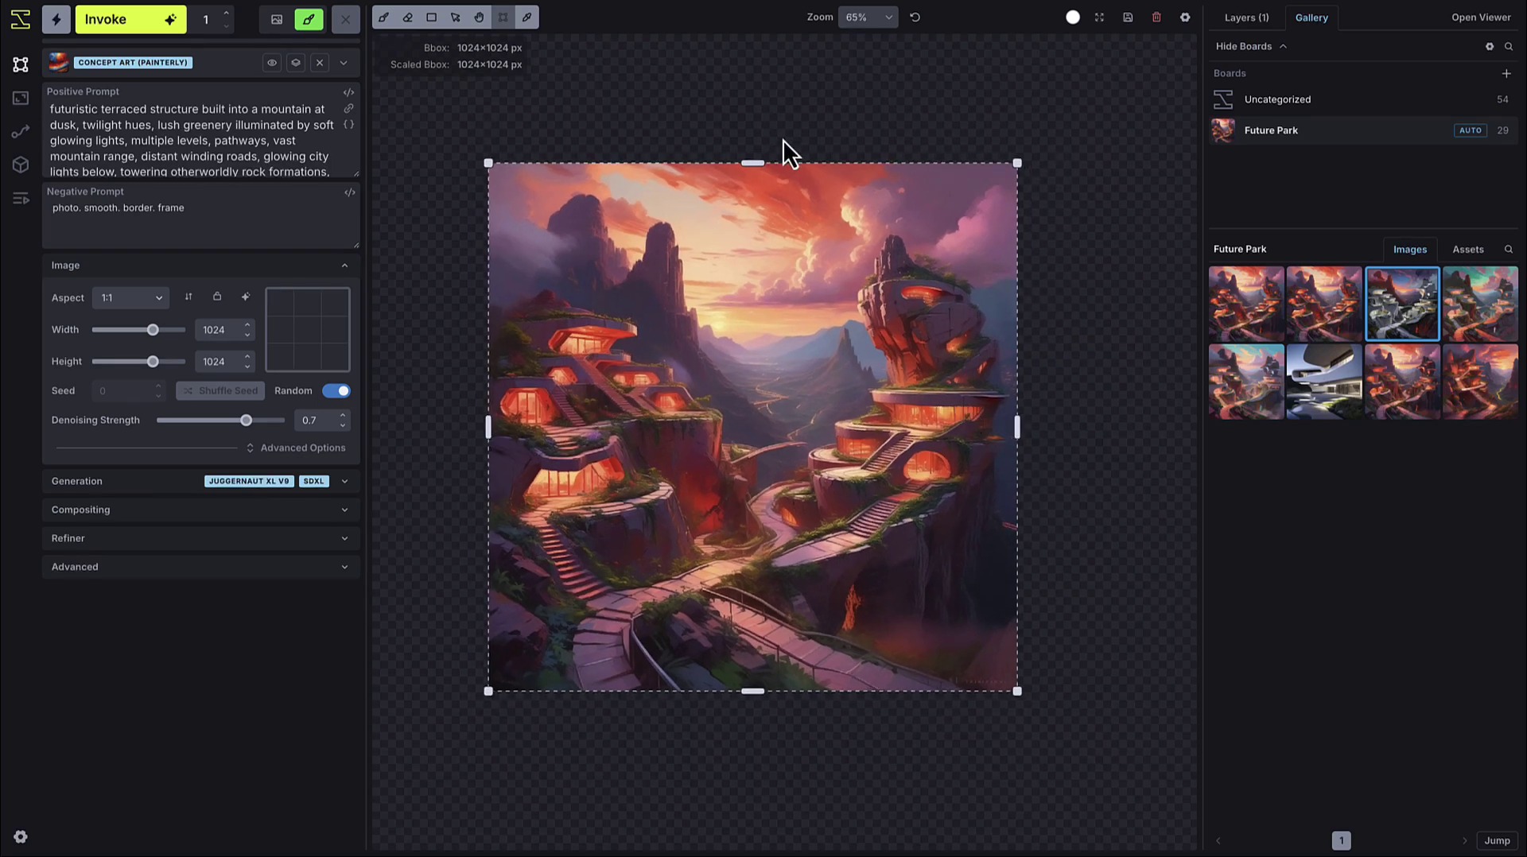
drag(753, 161, 757, 41)
drag(753, 691, 757, 487)
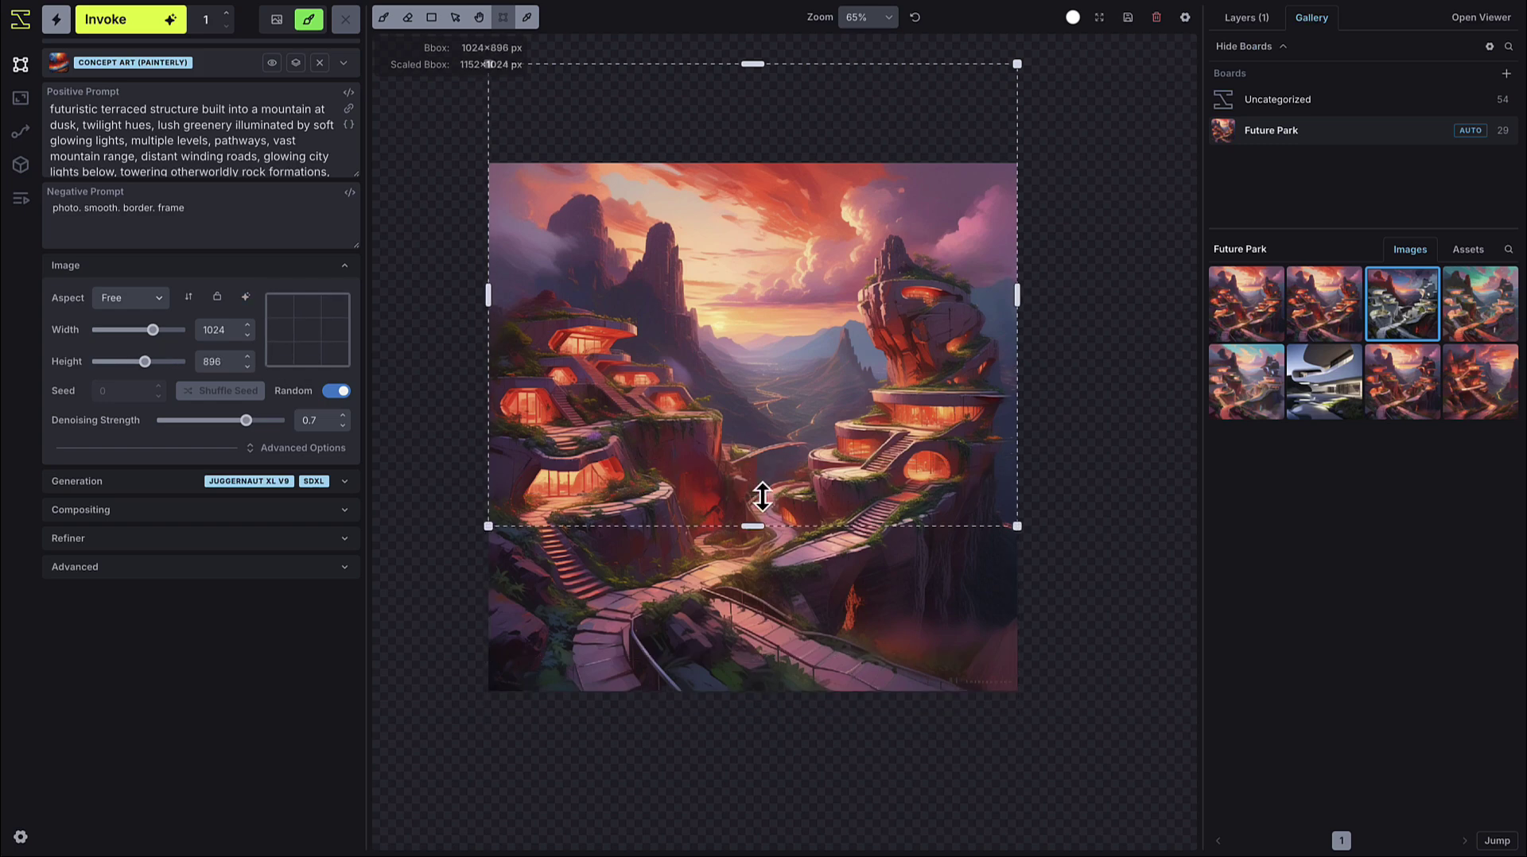
- Outpaint and accept the sky above the city, stretch the box to 1216 tall, and view the result
click(131, 32)
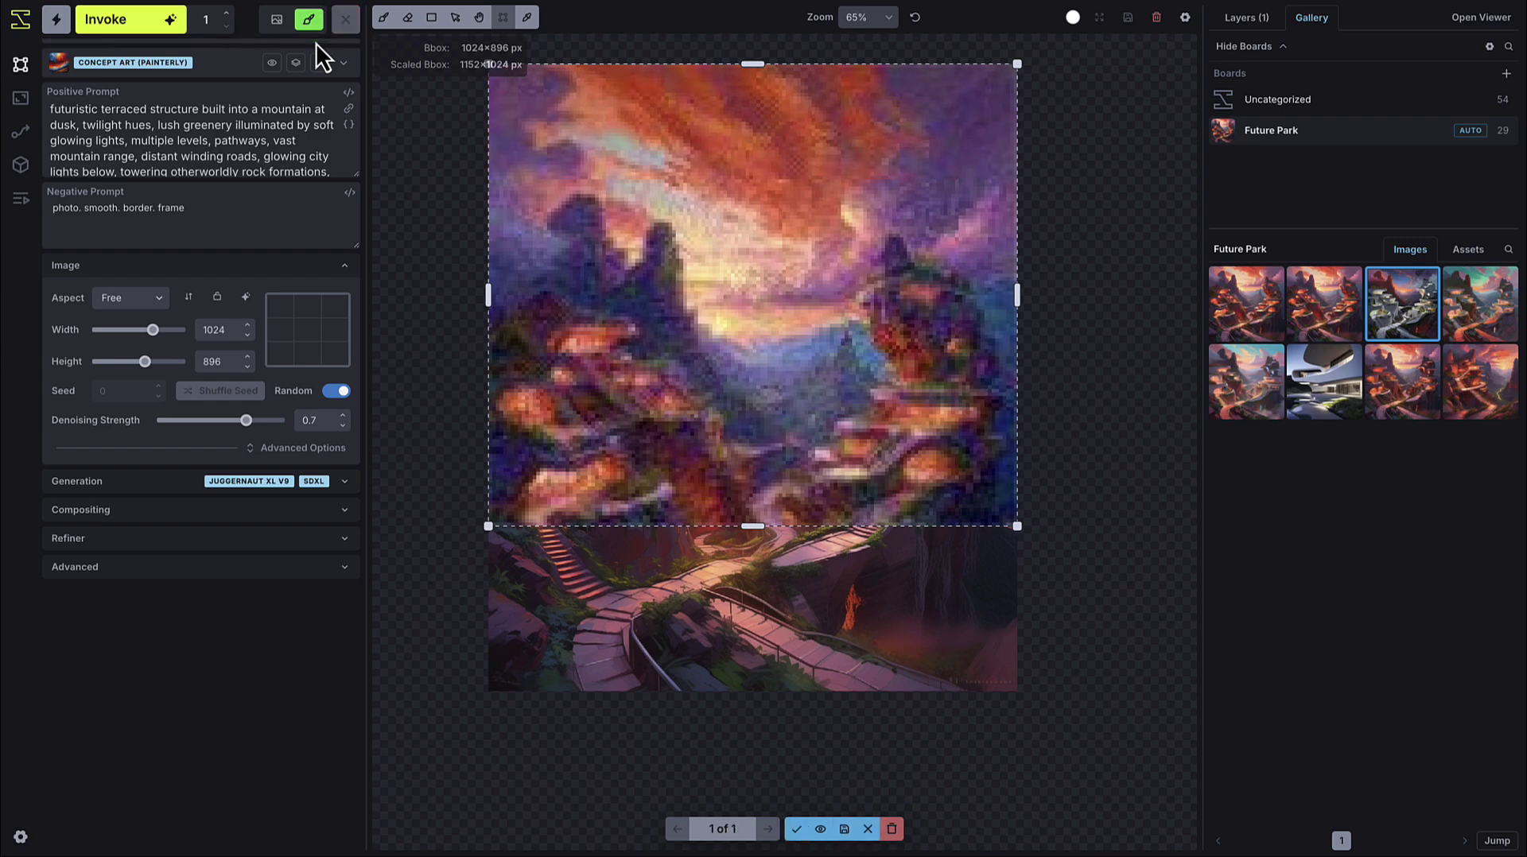
click(796, 829)
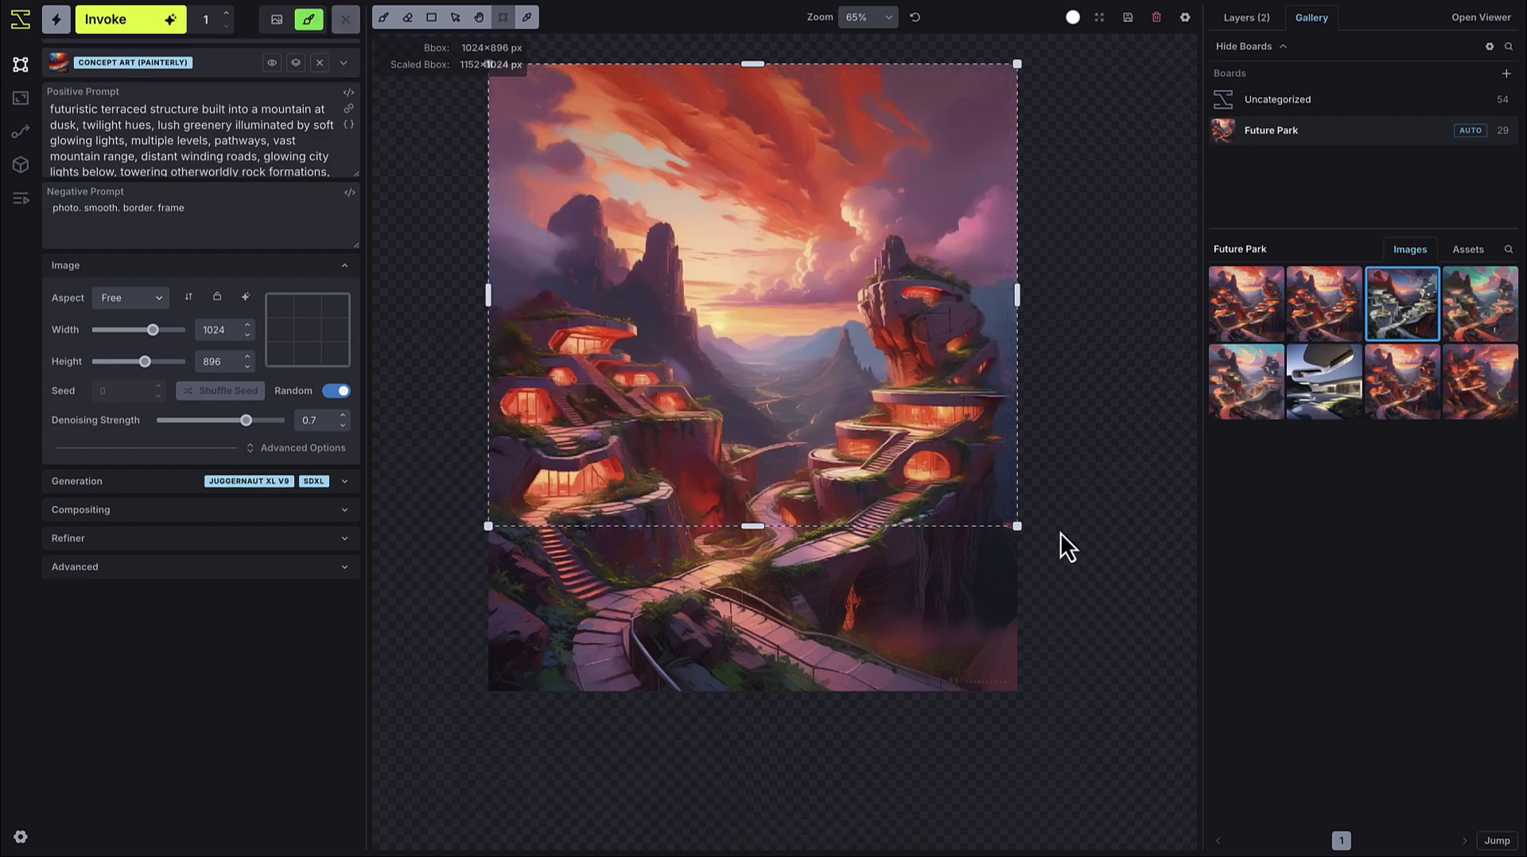
drag(750, 526, 756, 660)
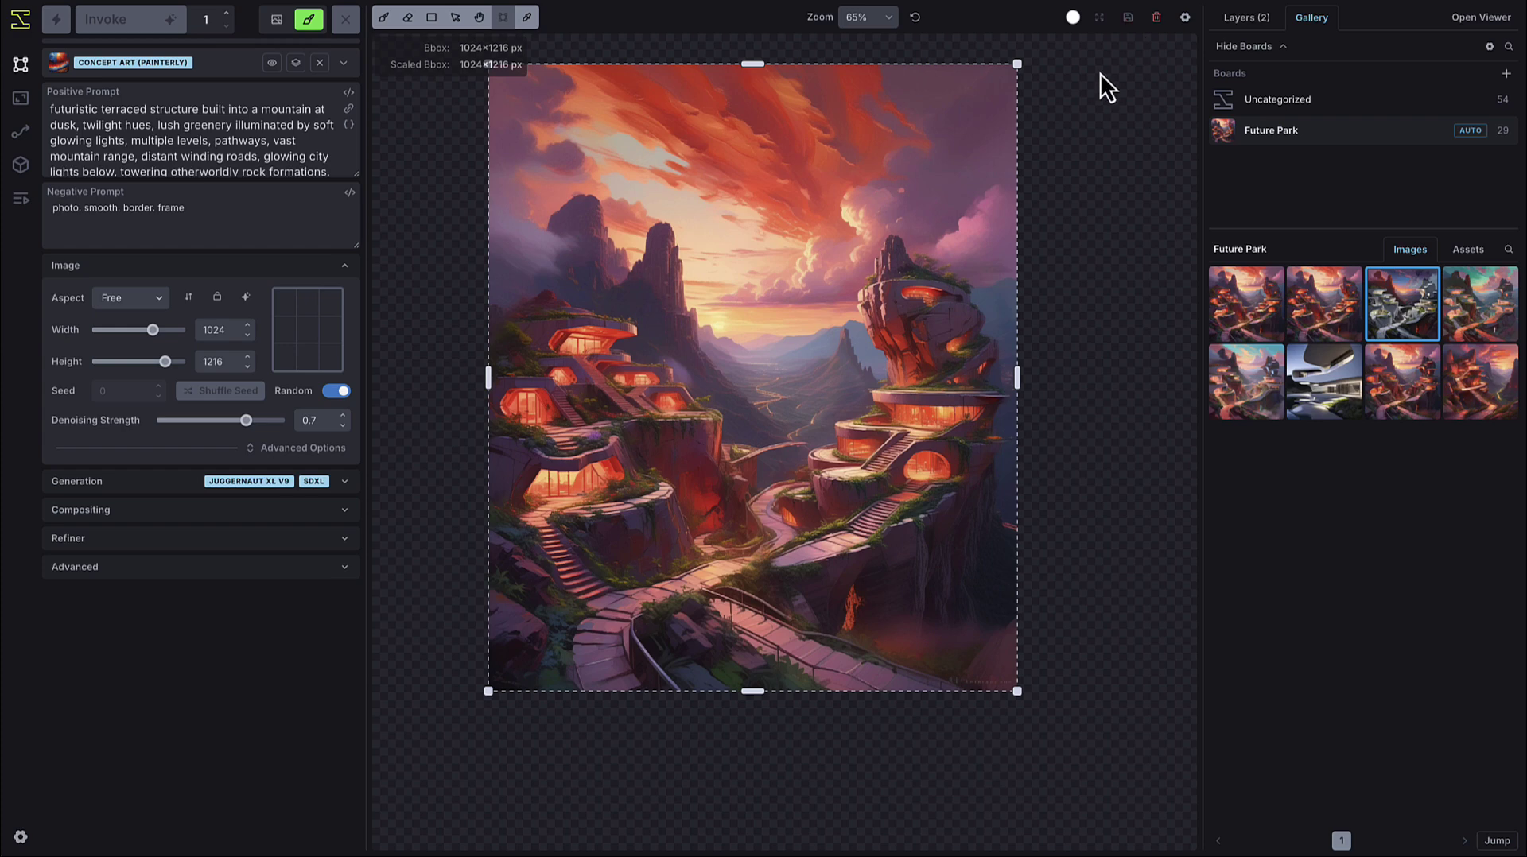
click(1263, 302)
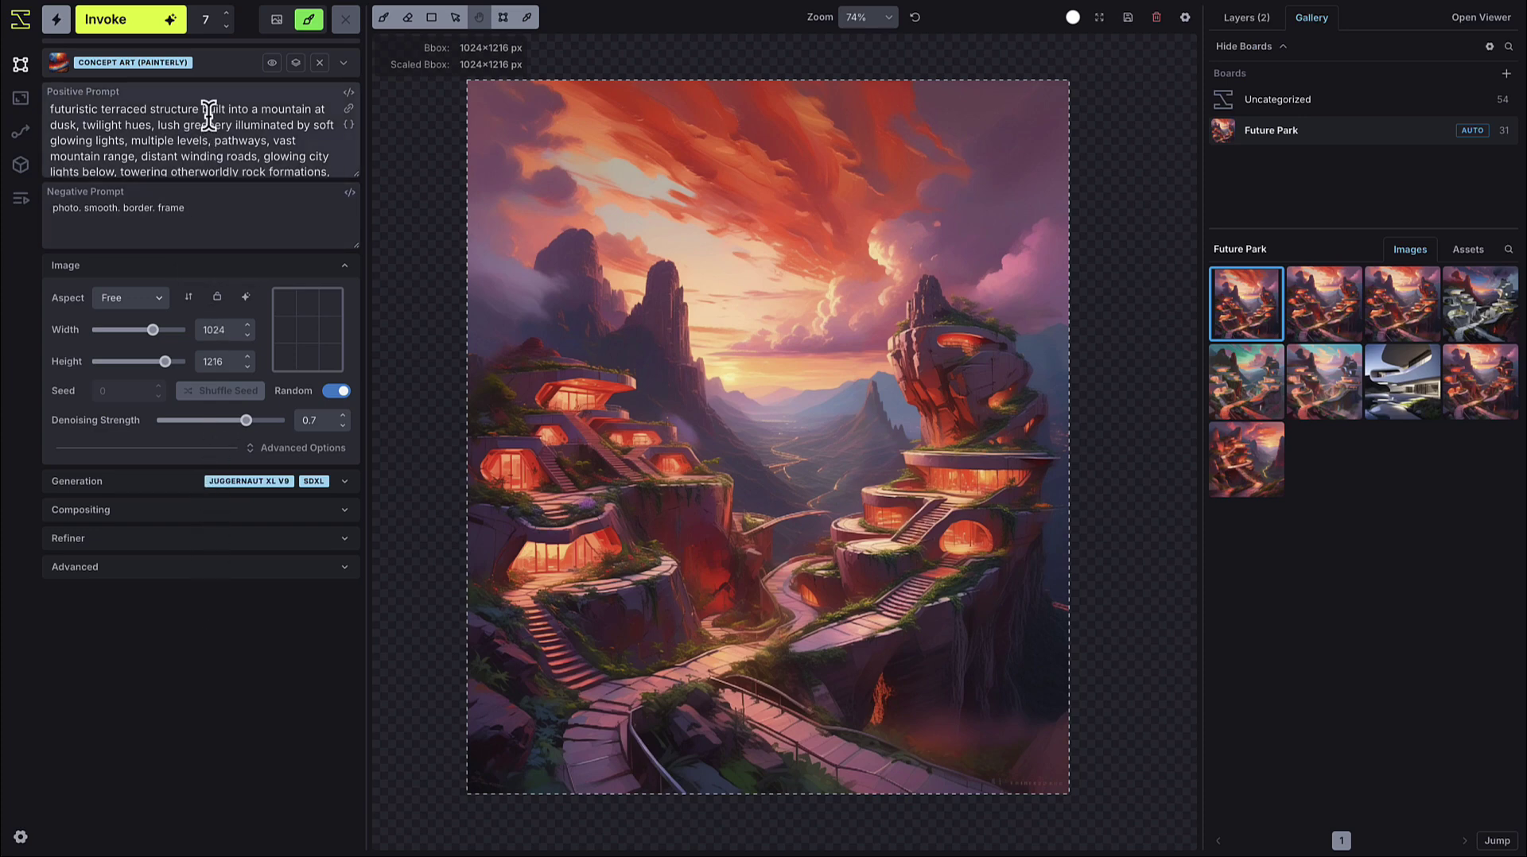
- Queue seven generations, cancel and clear the whole queue, then show the Hotkeys reference
click(138, 25)
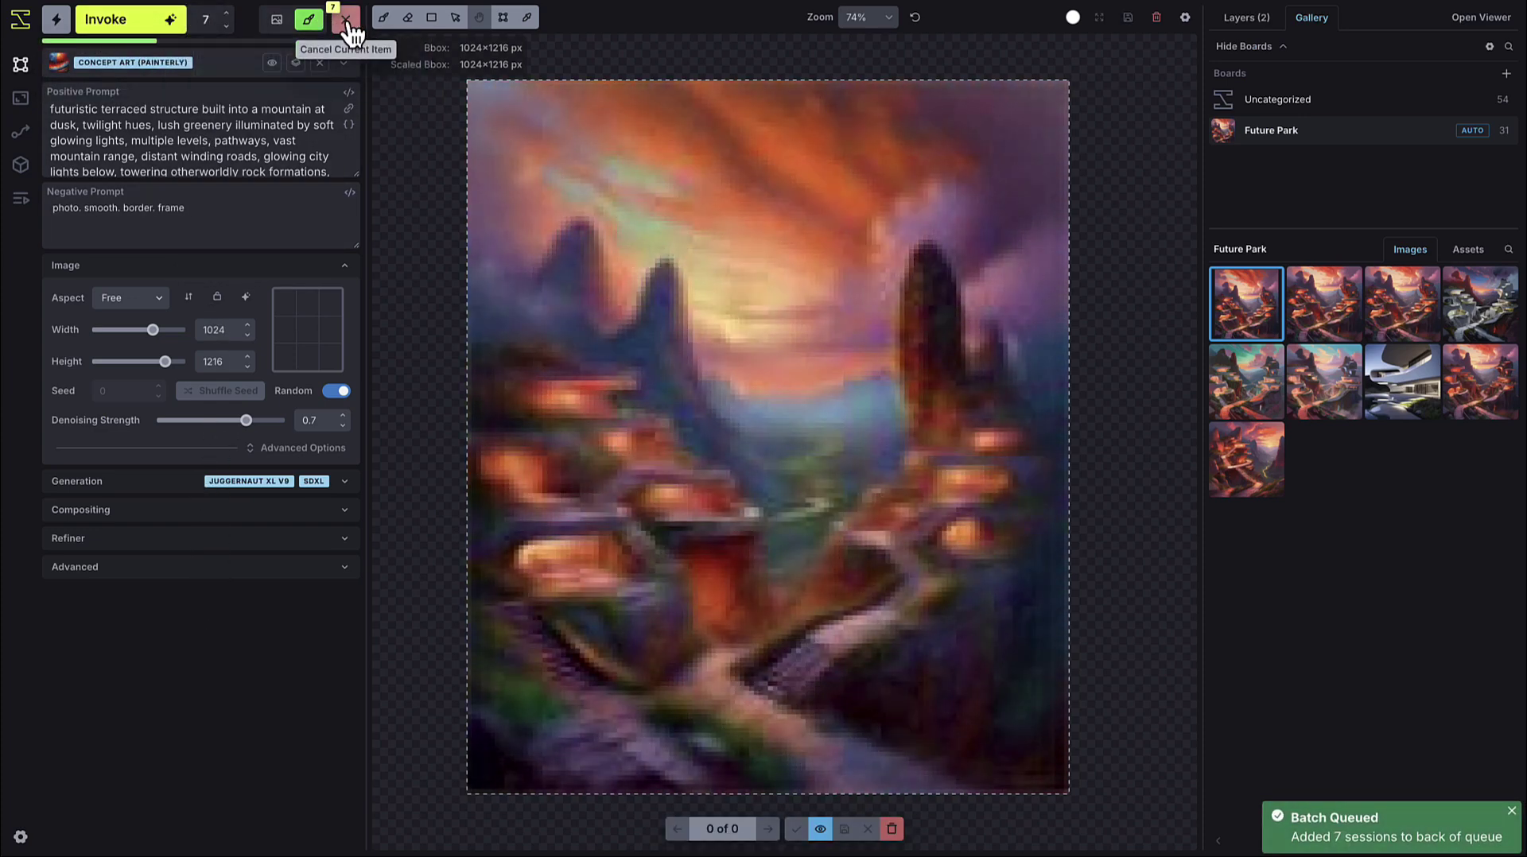
key(shift)
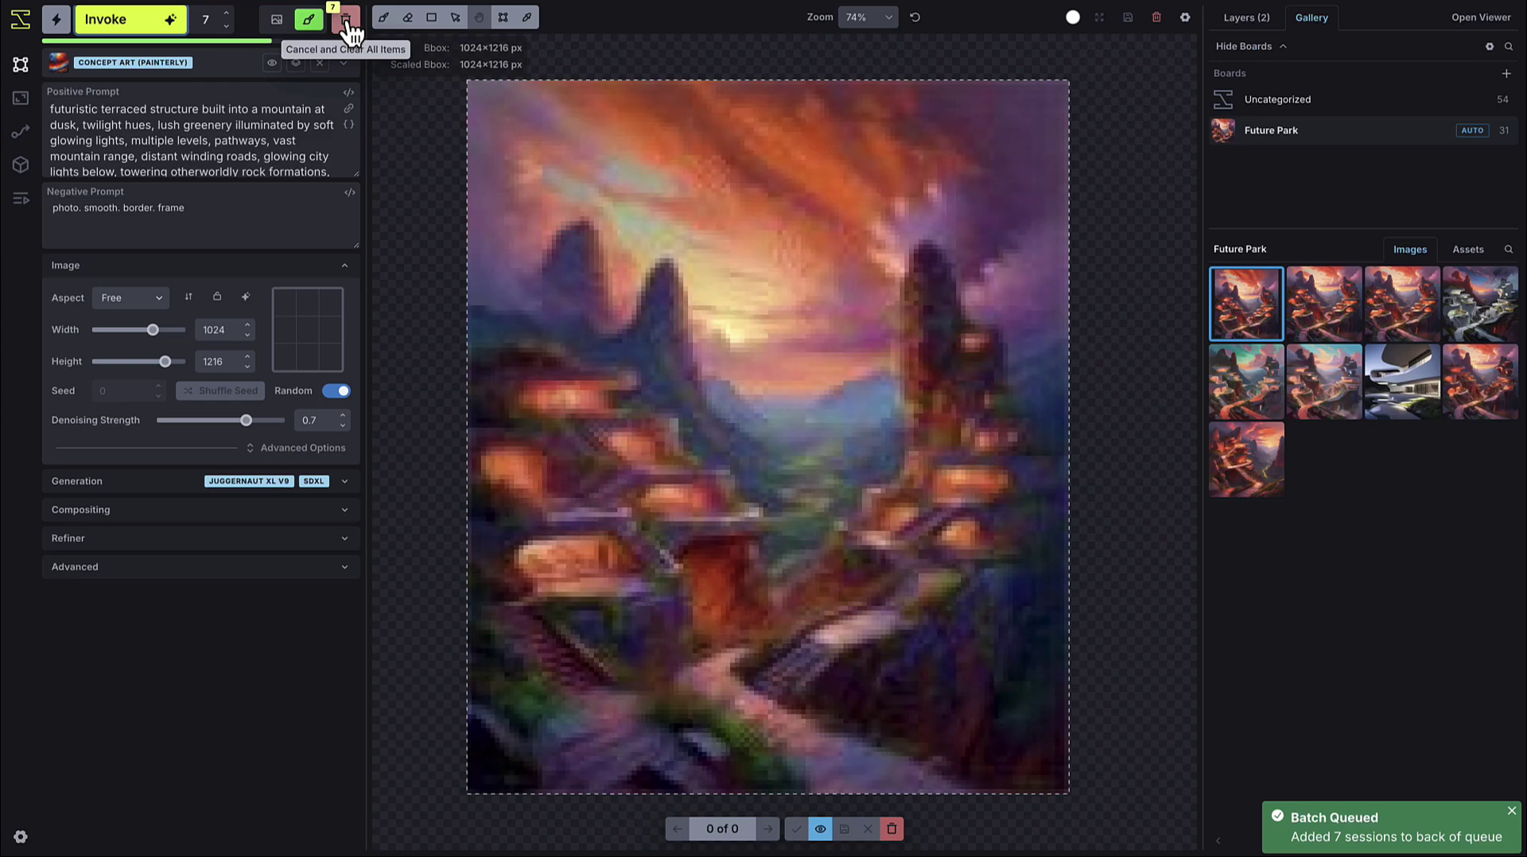
shift+click(346, 21)
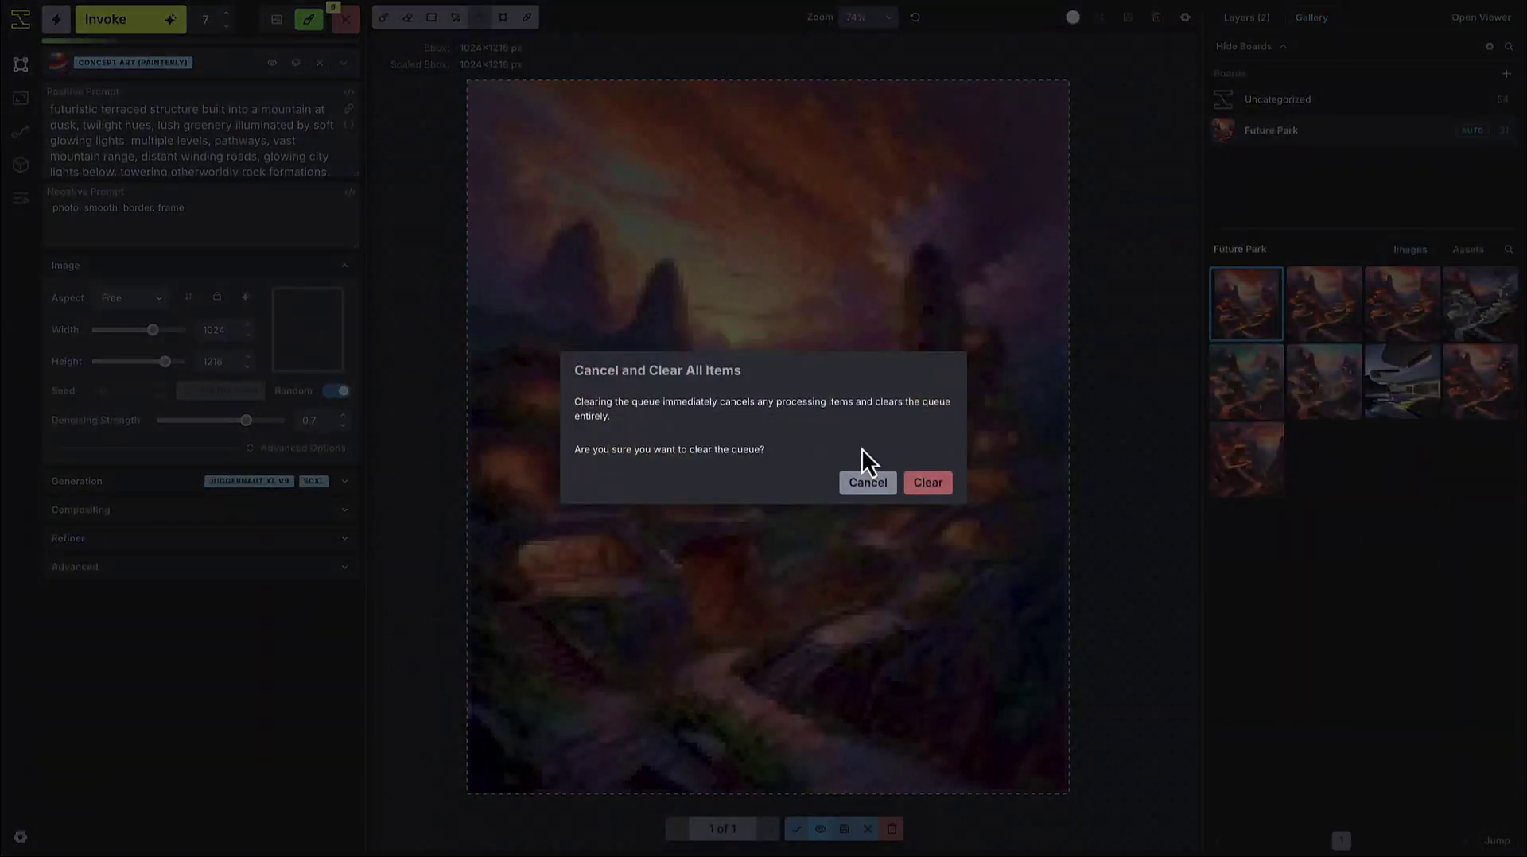
click(937, 485)
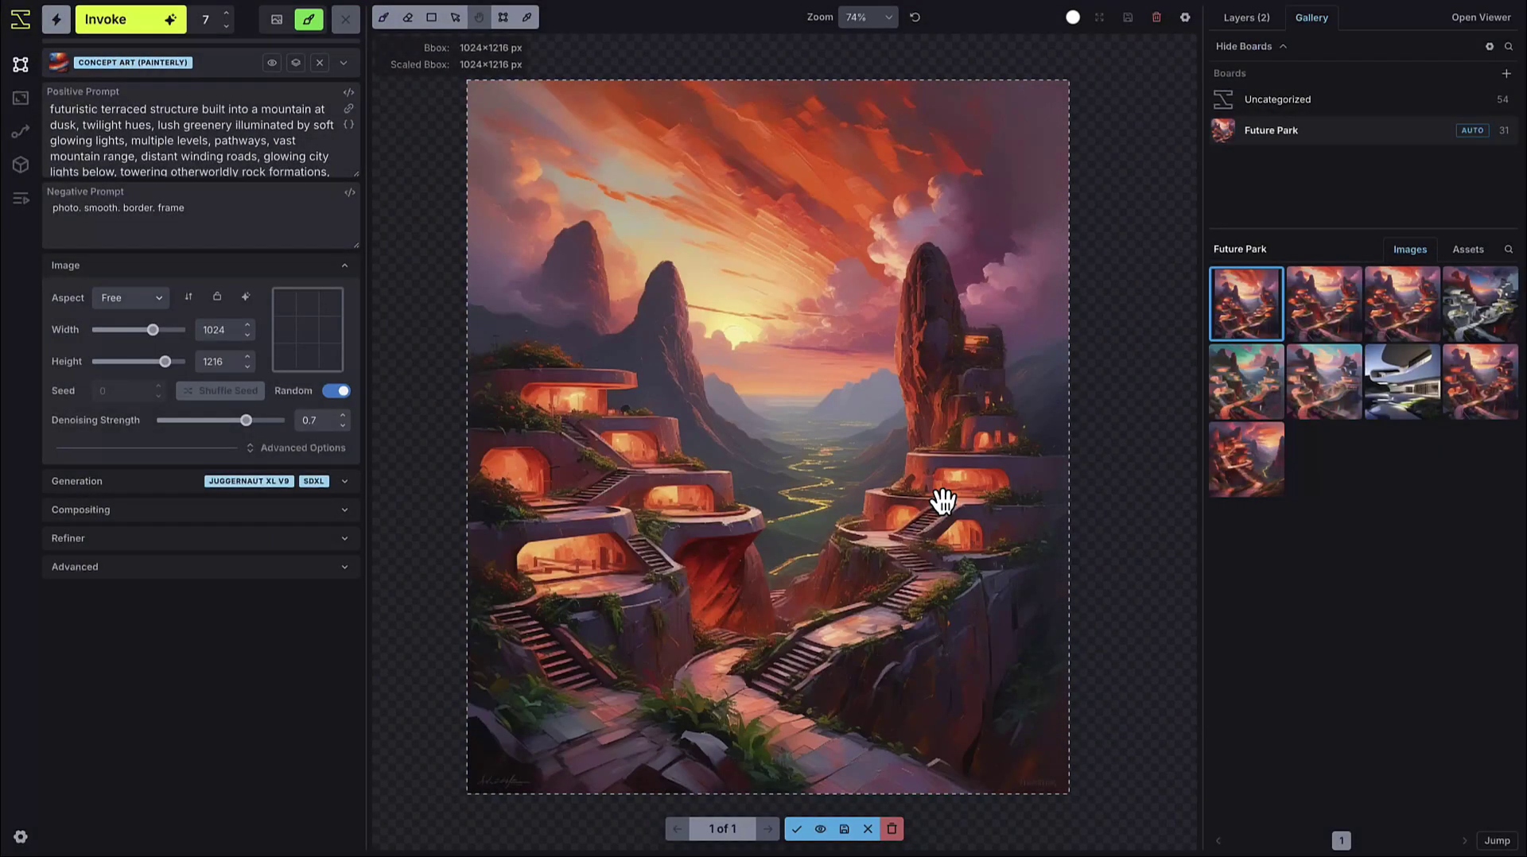
click(20, 836)
click(44, 744)
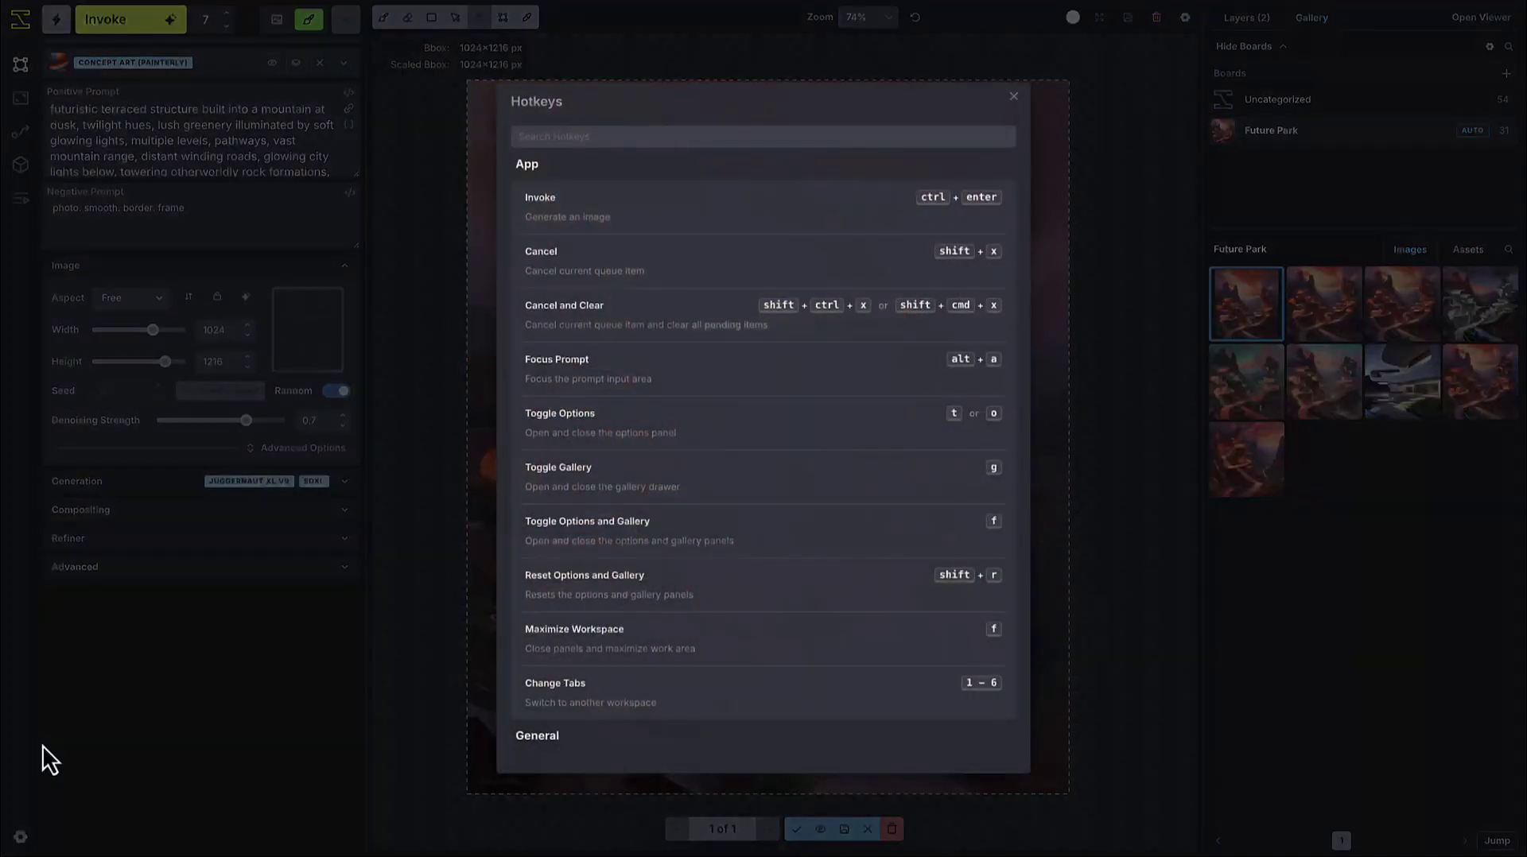